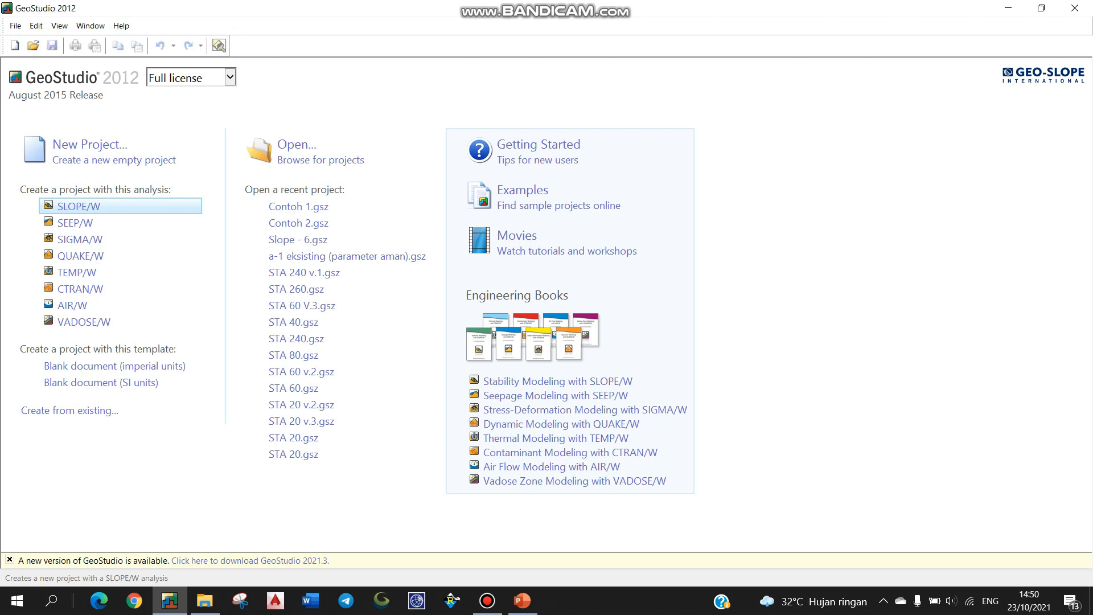
# Step: Create a new SLOPE/W project and name its analysis "Analisis 1", keeping the Morgenstern-Price analysis type
pyautogui.click(79, 206)
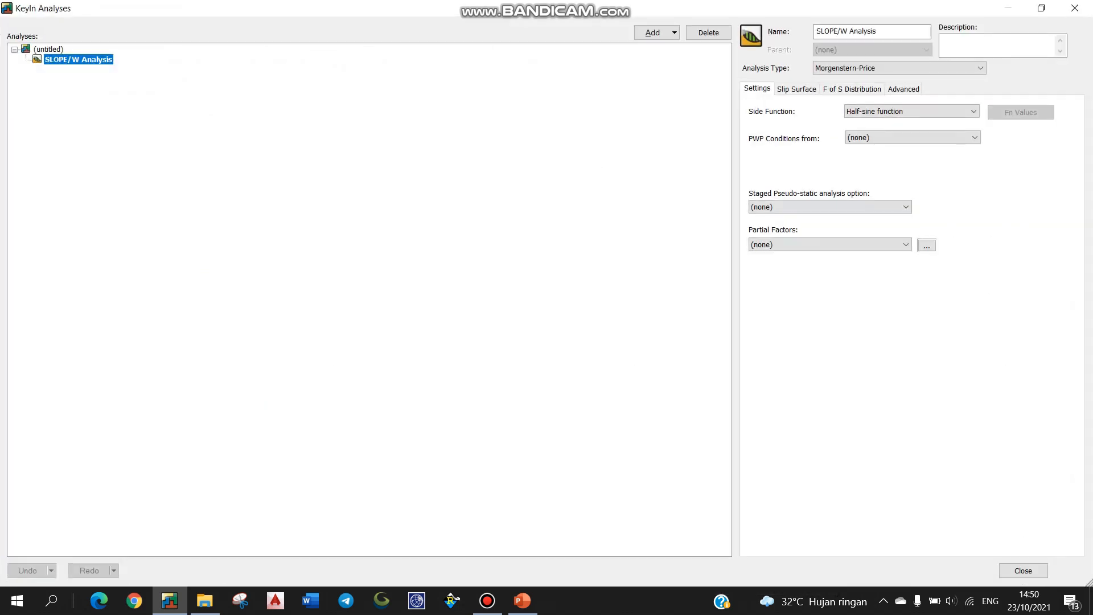
pyautogui.moveTo(706, 8); pyautogui.dragTo(429, 86)
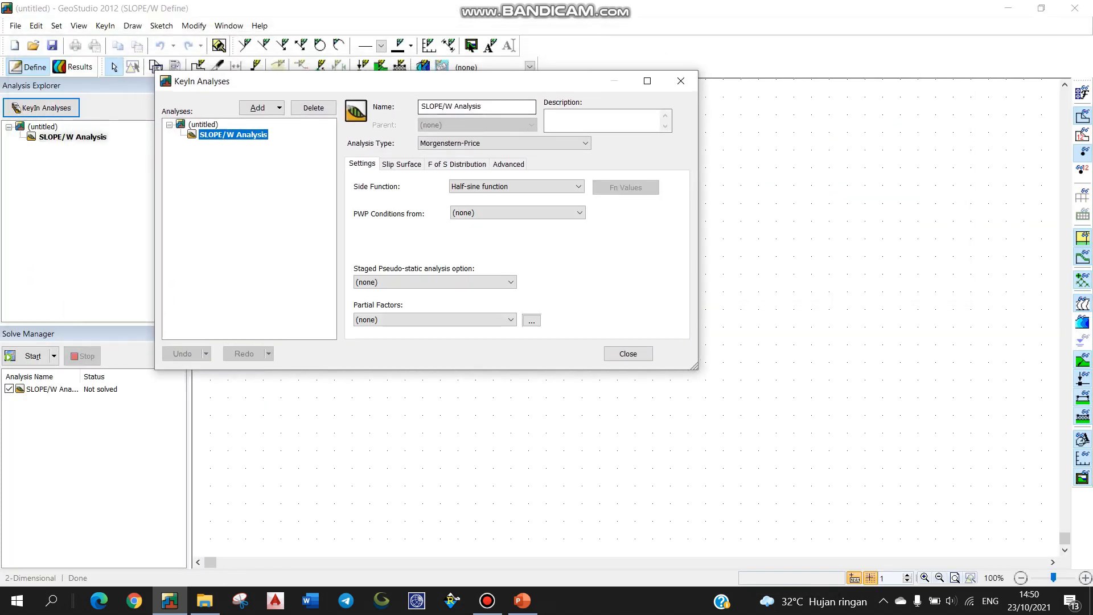
pyautogui.press('Tab')
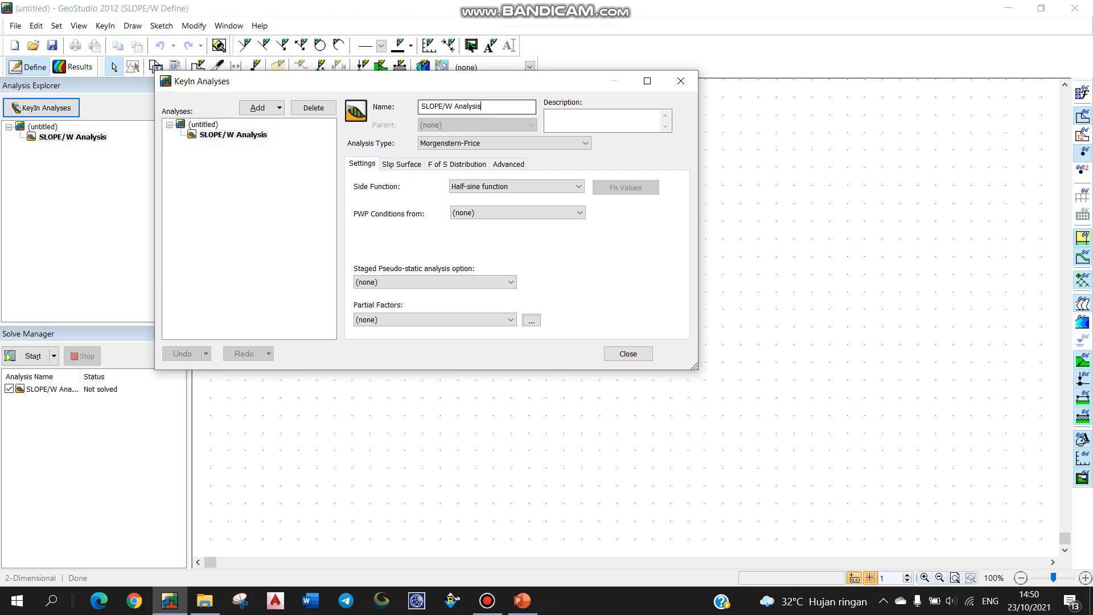
pyautogui.write('Analisis 1')
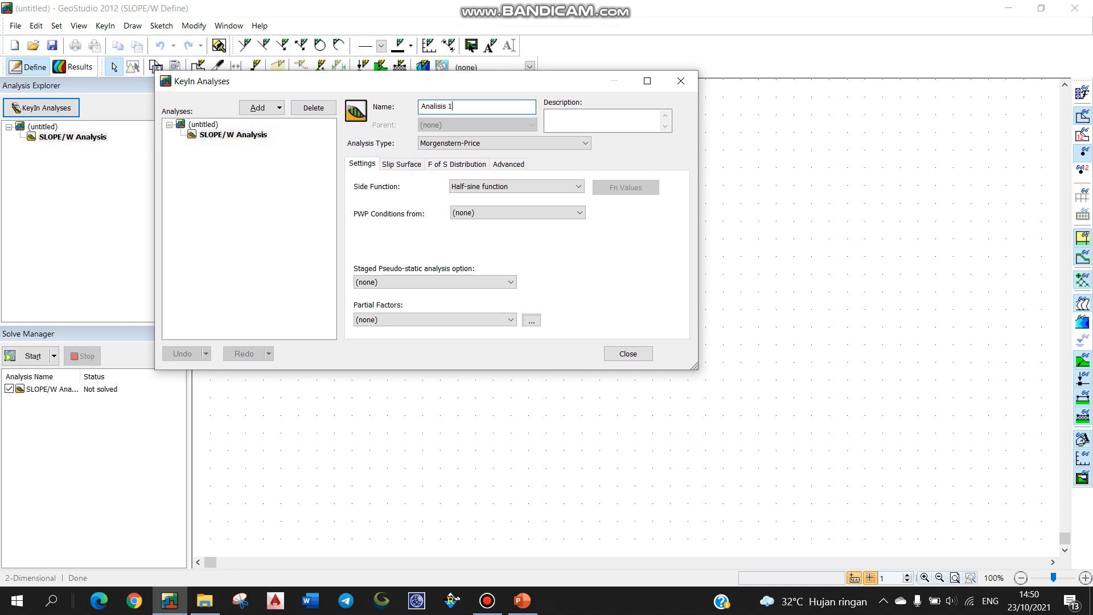
pyautogui.press('Tab')
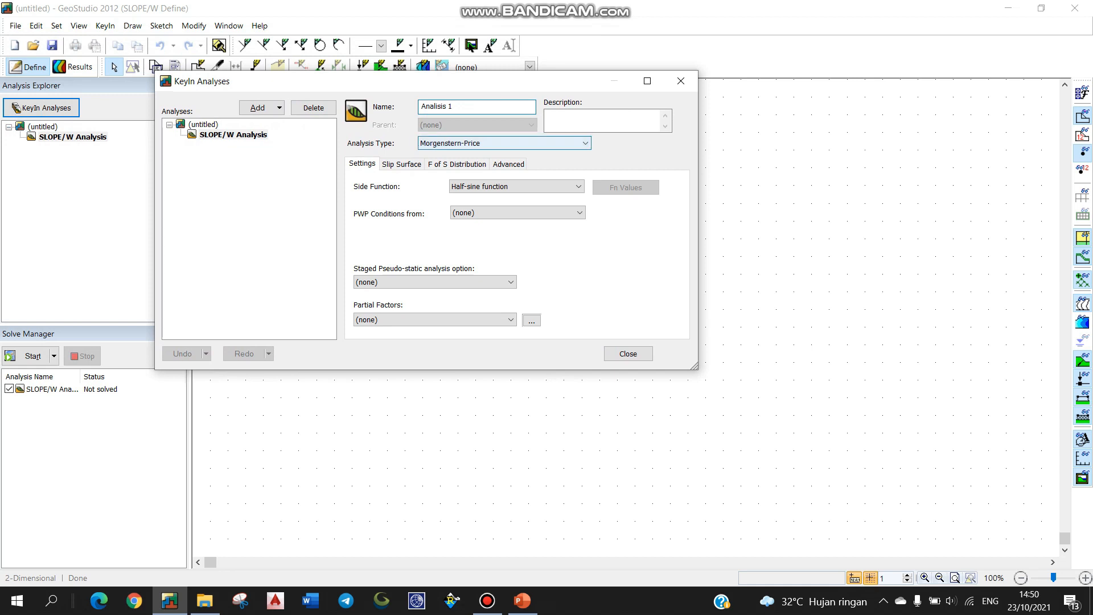
pyautogui.hotkey('alt', 'Down')
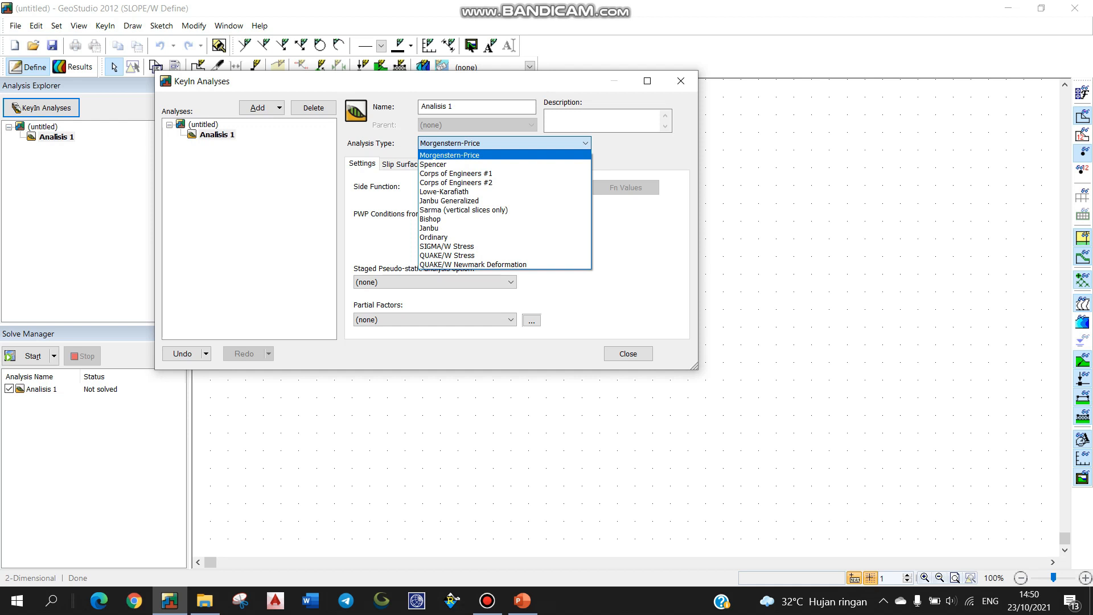
pyautogui.press('Escape')
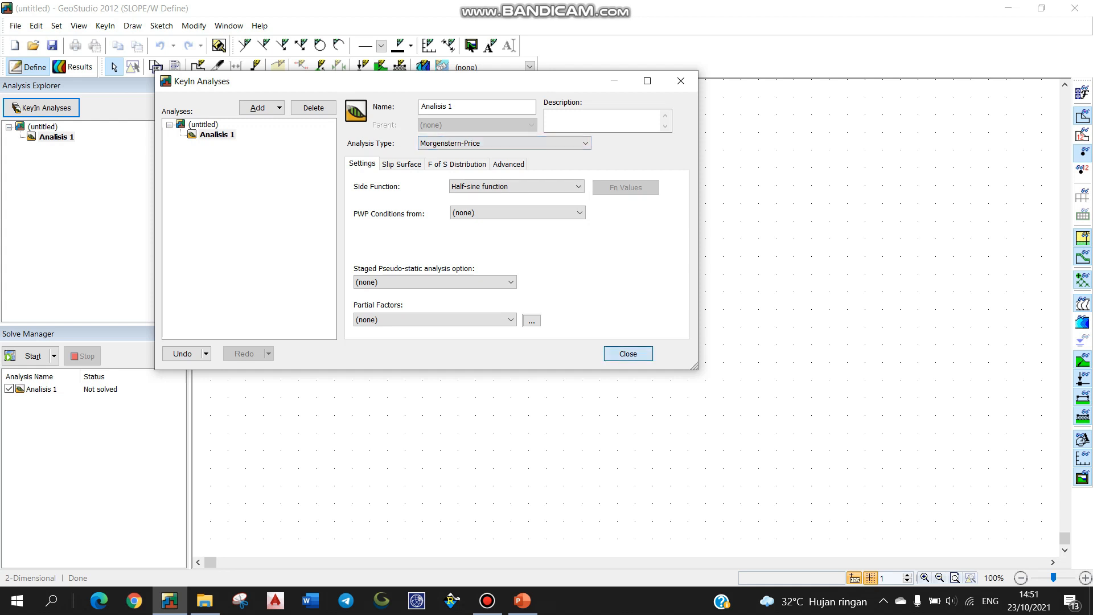
pyautogui.click(628, 354)
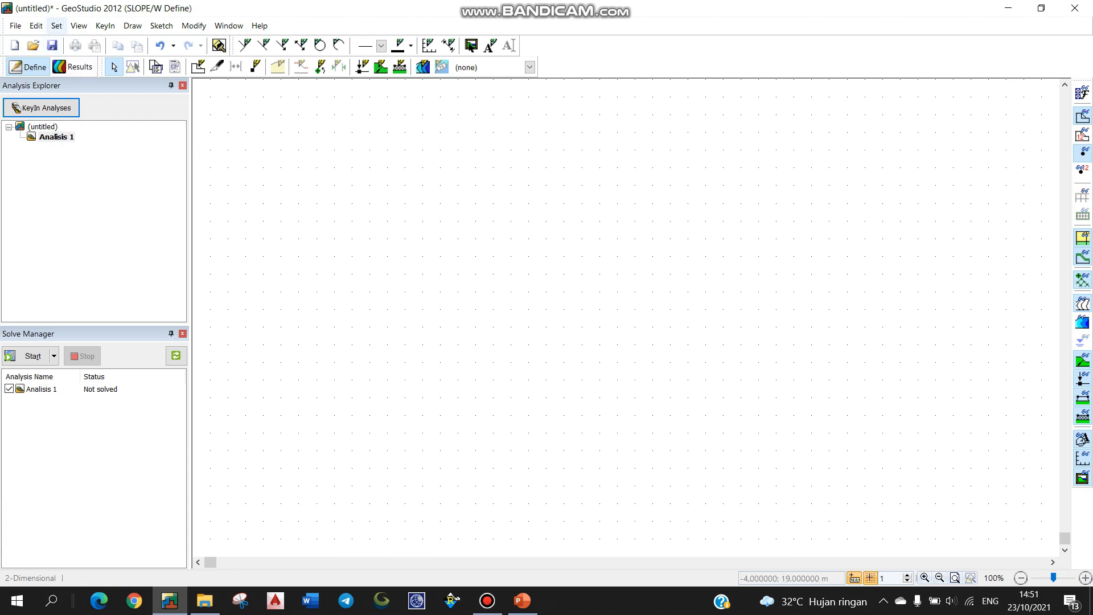
# Step: Accept the page setup with a working area 10,5 inches wide and 8 inches high
pyautogui.click(36, 26)
pyautogui.moveTo(56, 26)
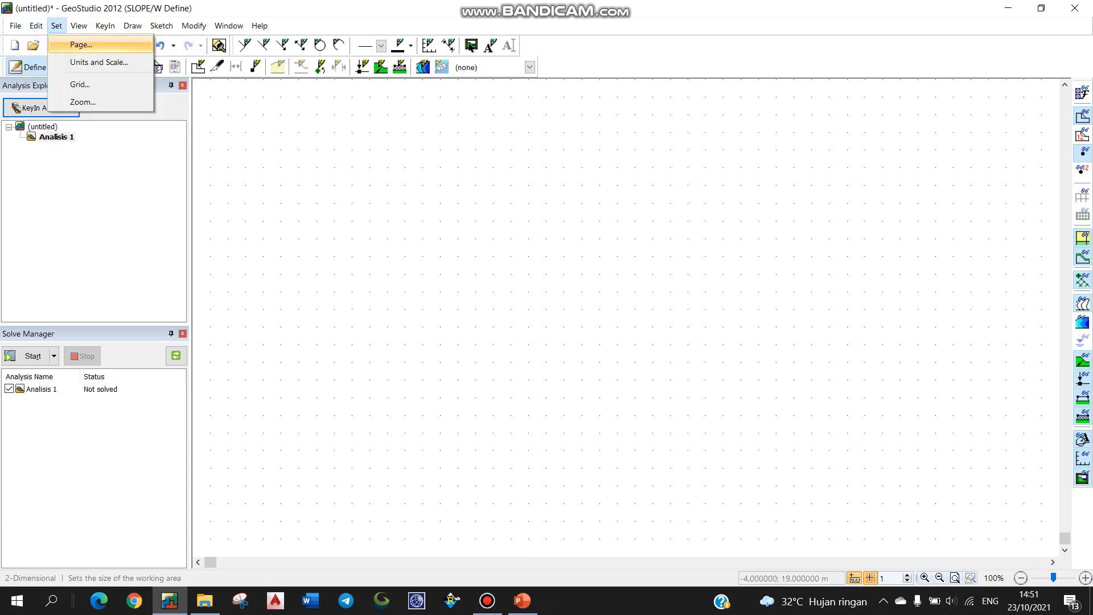
pyautogui.click(81, 44)
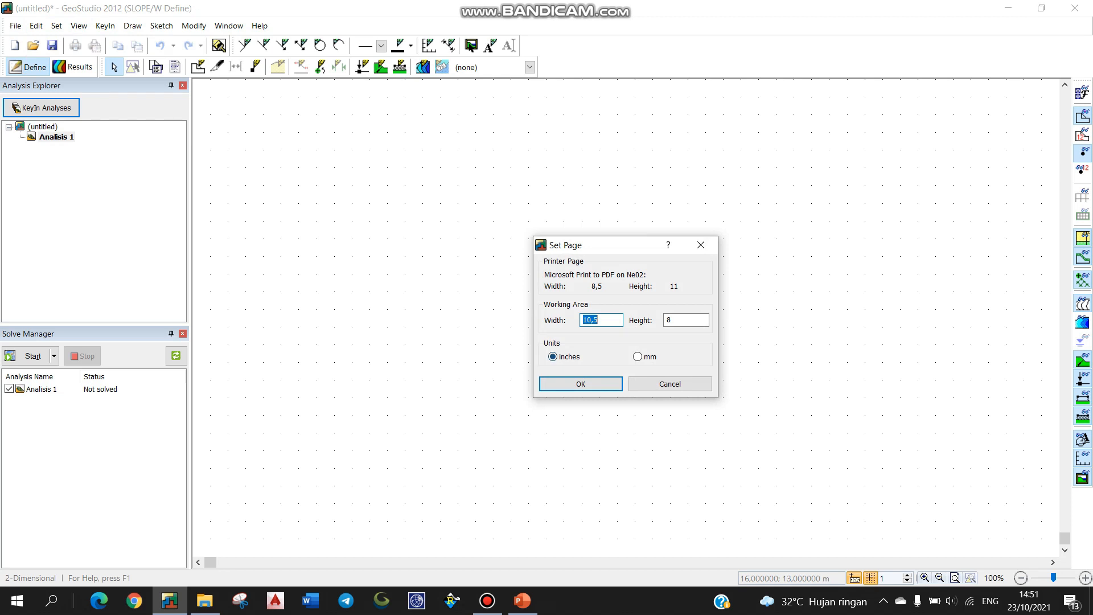
pyautogui.click(581, 383)
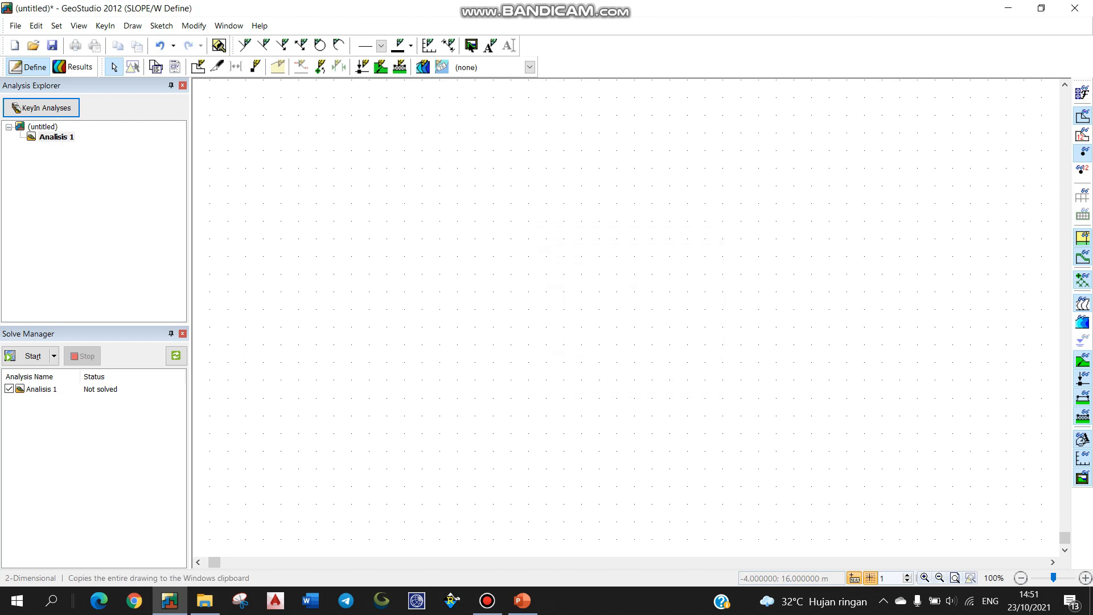
# Step: Set metric engineering units with kilonewtons, a water unit weight of 9,807 kN/m³ and a 1:200 scale
pyautogui.click(57, 25)
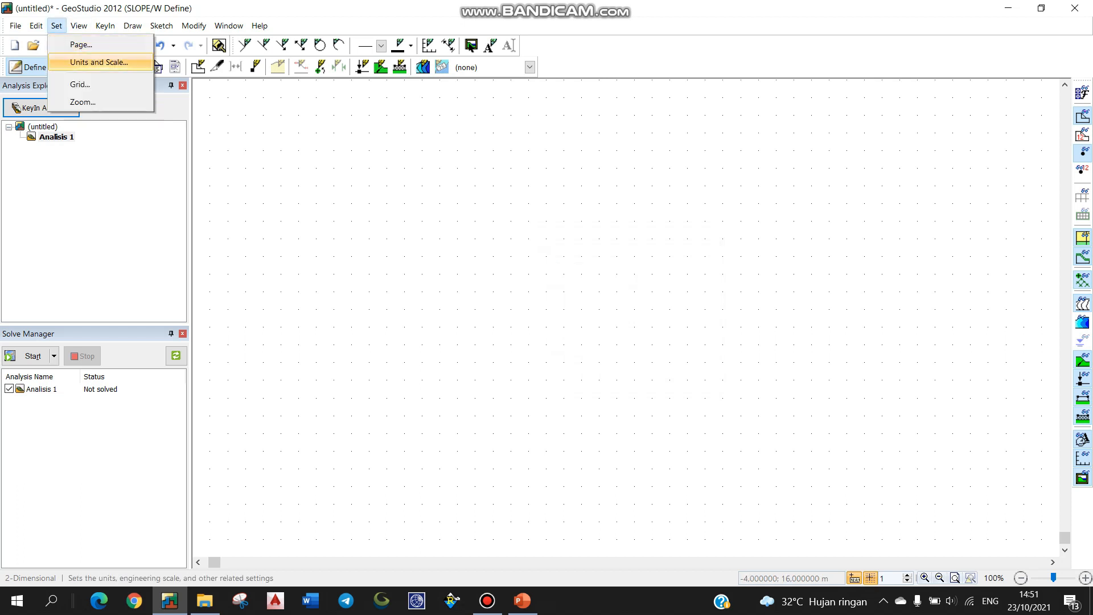
pyautogui.click(99, 62)
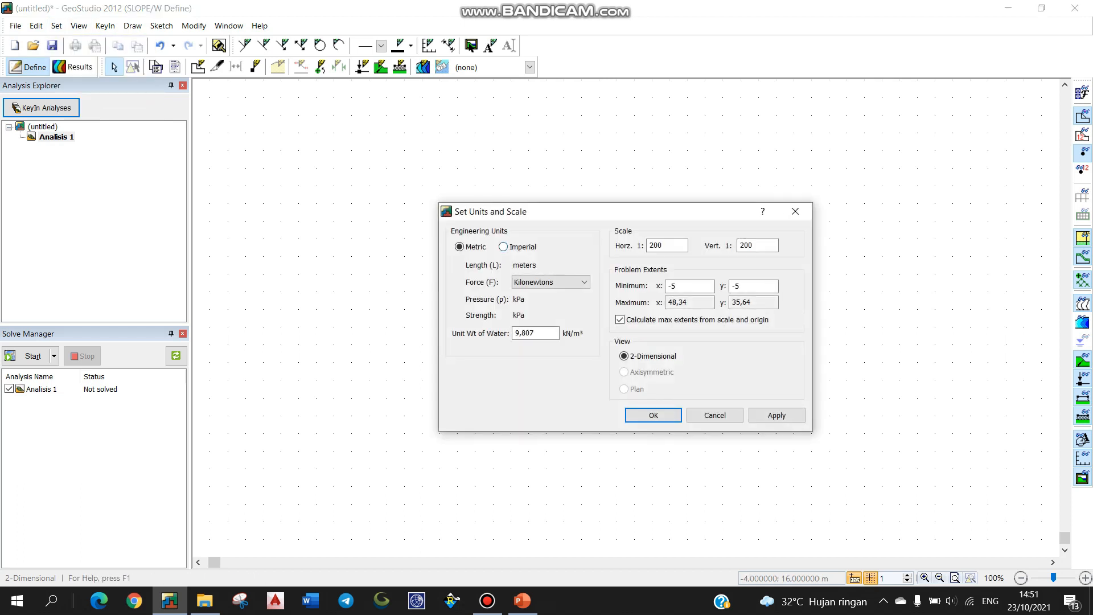
pyautogui.click(504, 246)
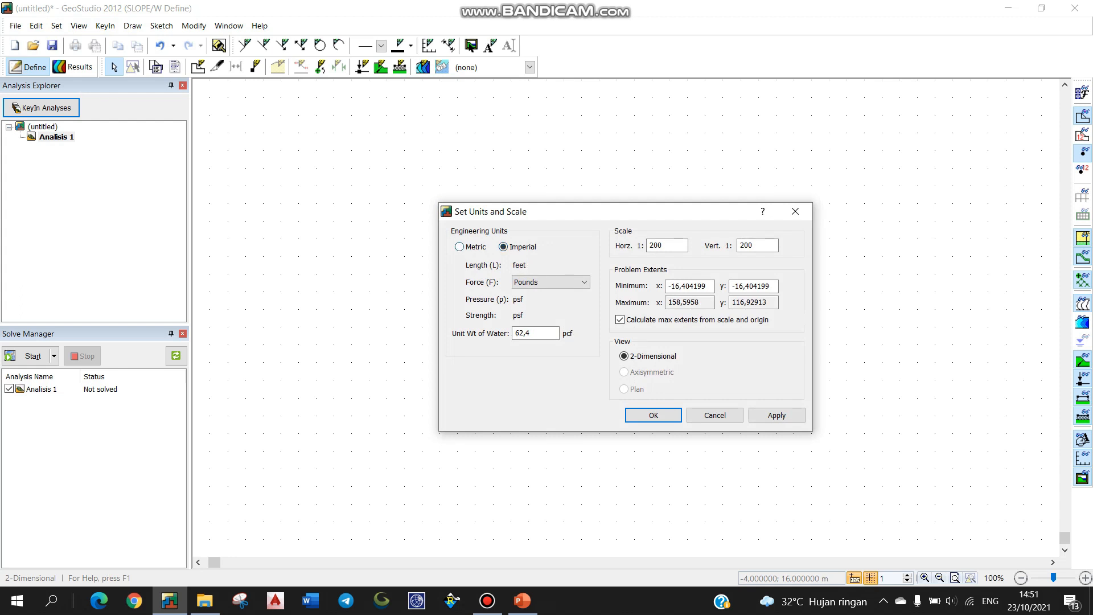
pyautogui.click(460, 246)
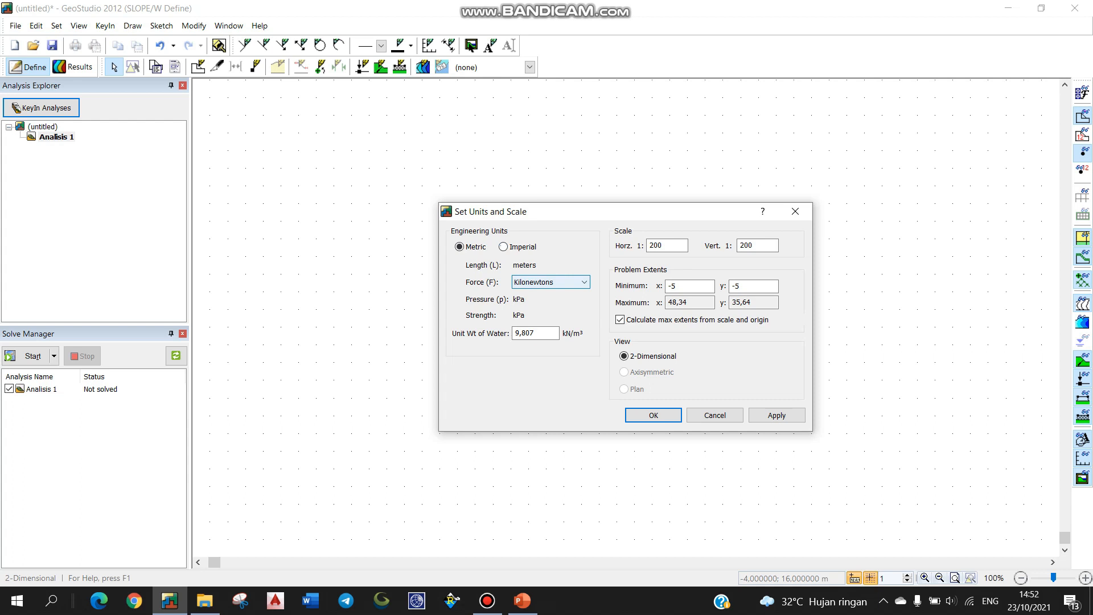
pyautogui.doubleClick(534, 333)
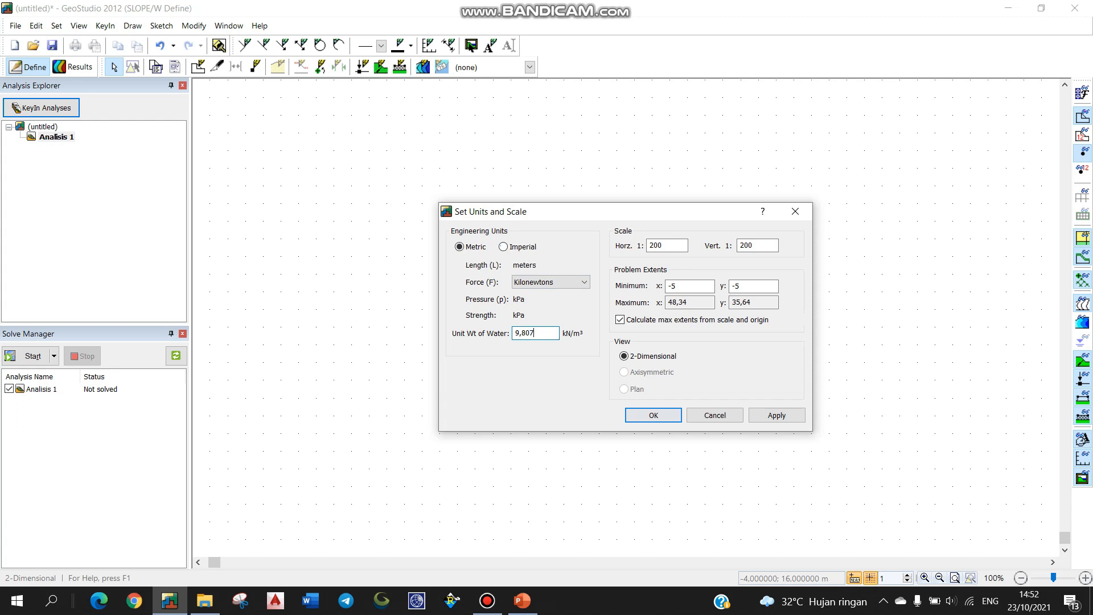
pyautogui.click(654, 415)
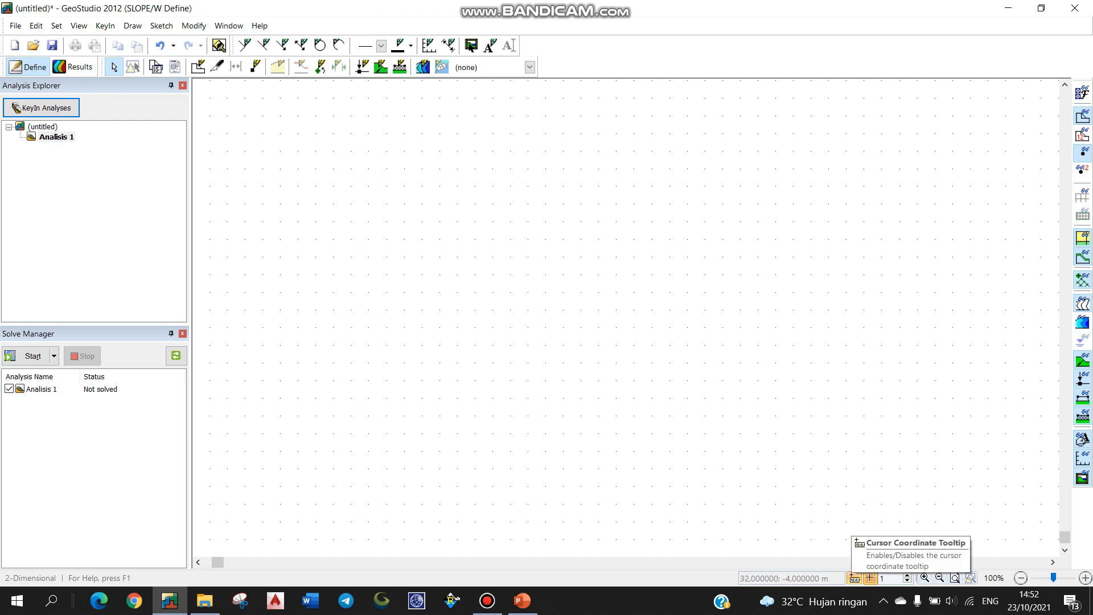
# Step: Try switching the cursor coordinate tooltip off and on and stepping the grid snap spacing away from and back to 1
pyautogui.click(853, 577)
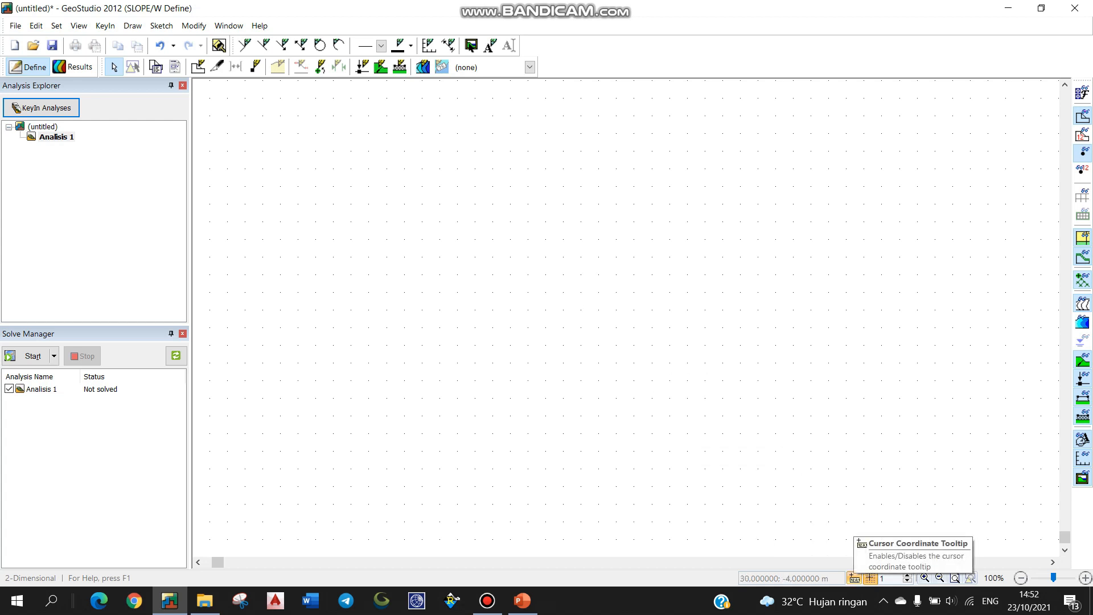
pyautogui.click(854, 577)
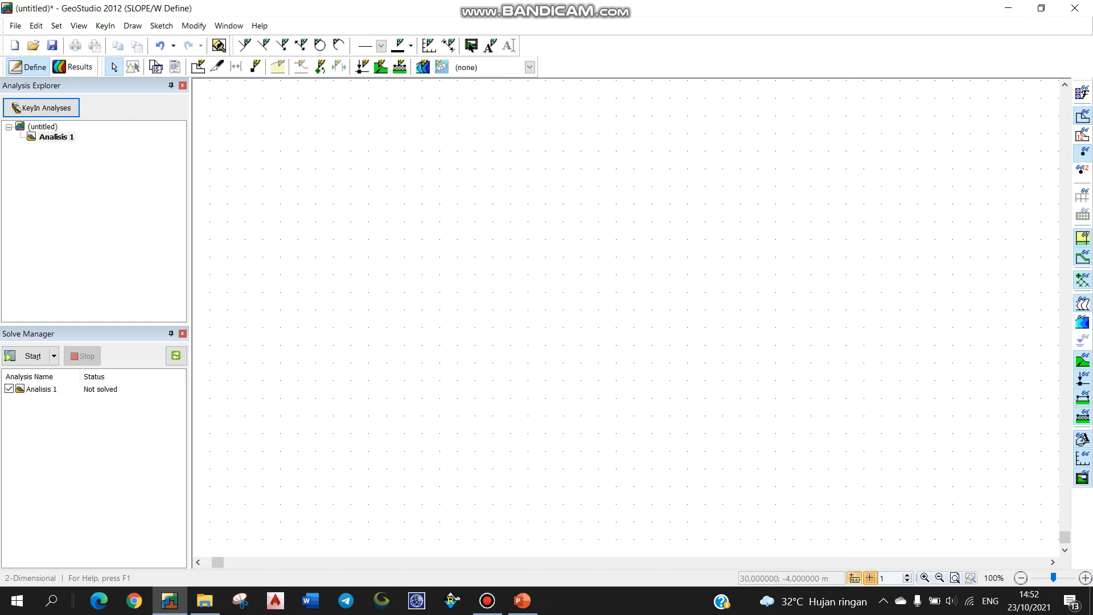
pyautogui.click(855, 578)
pyautogui.click(908, 581)
pyautogui.click(907, 581)
pyautogui.click(907, 575)
pyautogui.click(908, 575)
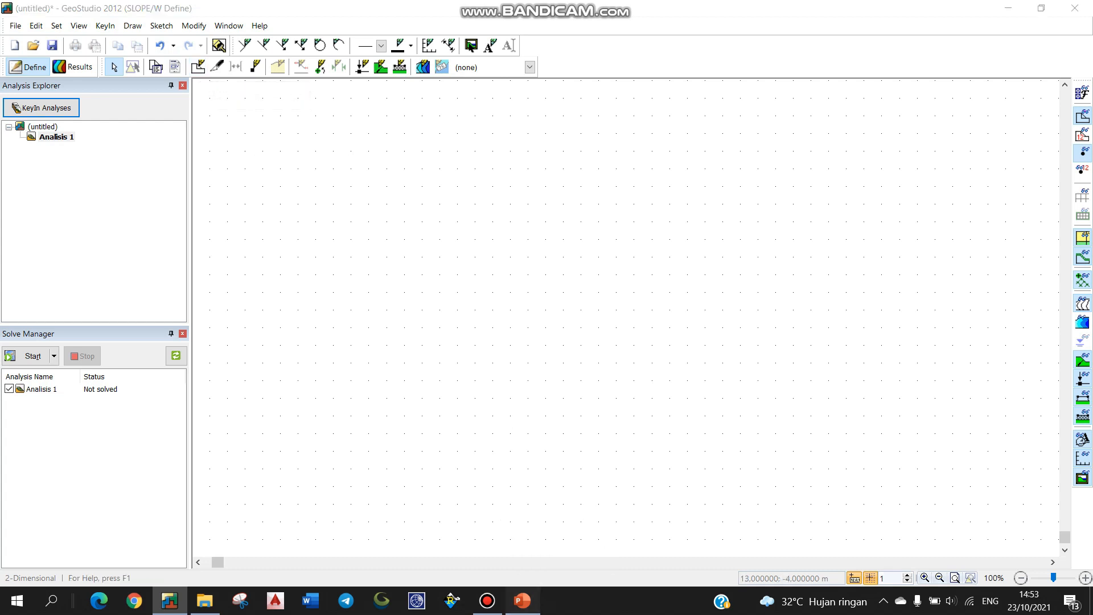
# Step: Switch to PowerPoint and examine the slope dimensions and soil parameters on slide 4, then return to GeoStudio
pyautogui.click(522, 601)
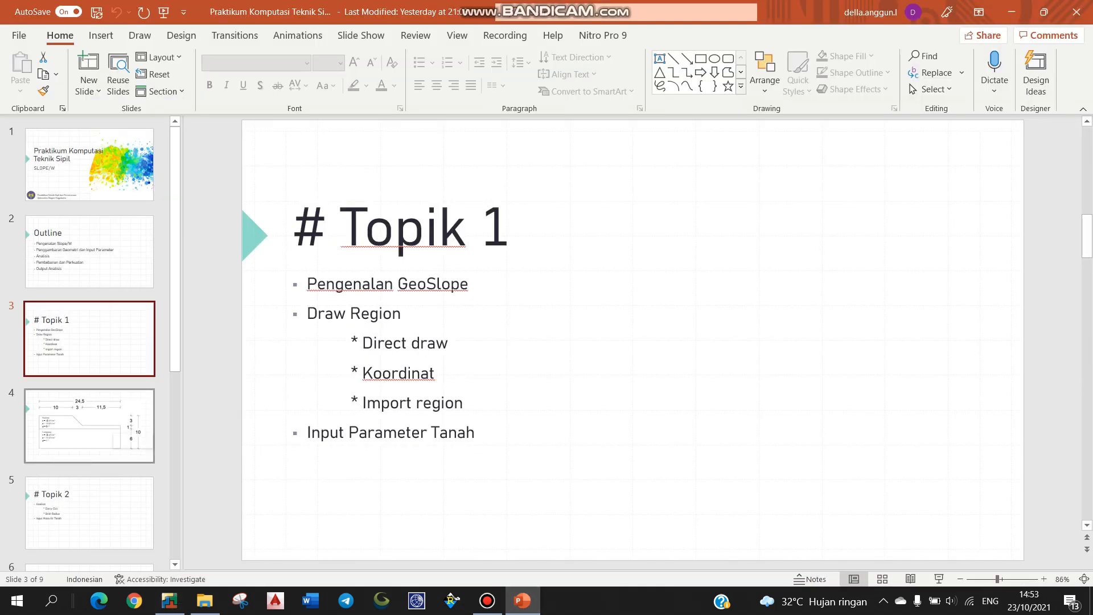
pyautogui.click(89, 425)
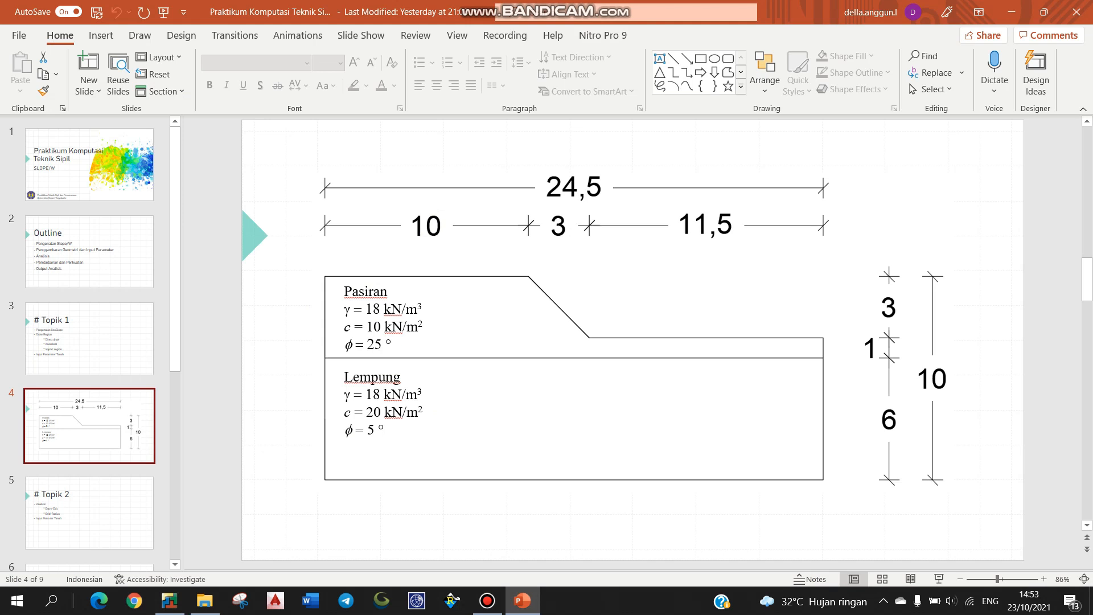
pyautogui.moveTo(686, 14); pyautogui.dragTo(730, 23)
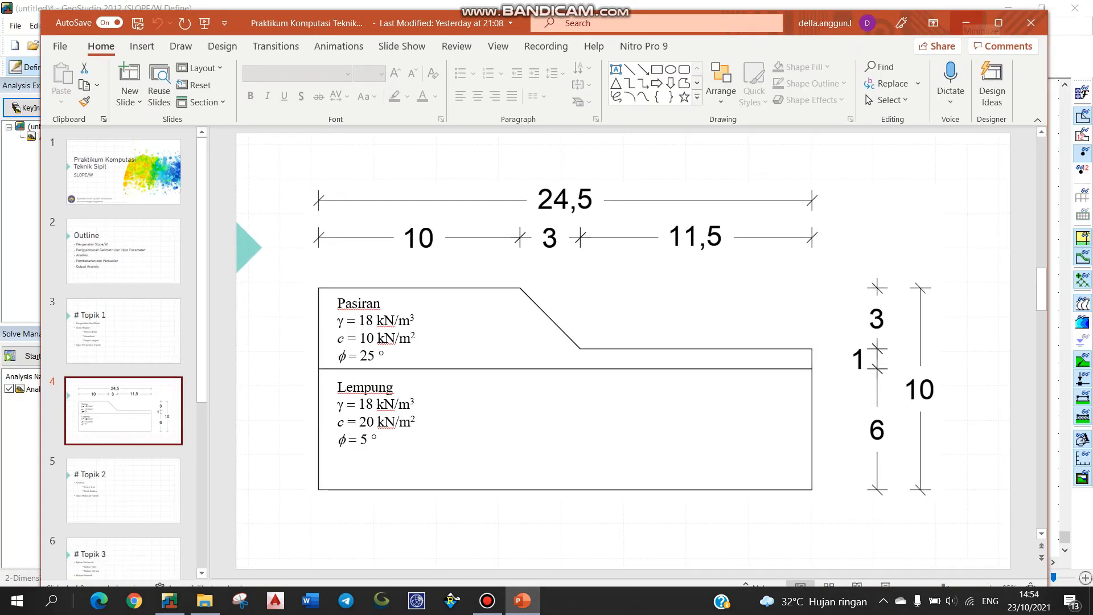
pyautogui.click(966, 23)
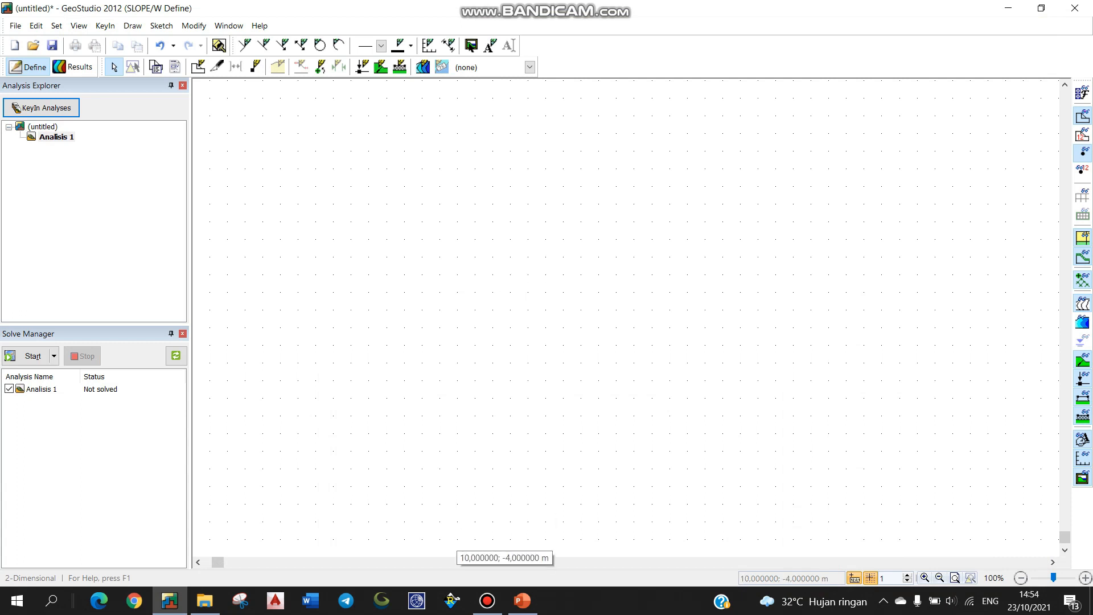
# Step: Start a polygon region through (7; 15), (7; 5) and (31,5; 5) m, reducing the grid snap spacing to 0.5
pyautogui.click(198, 67)
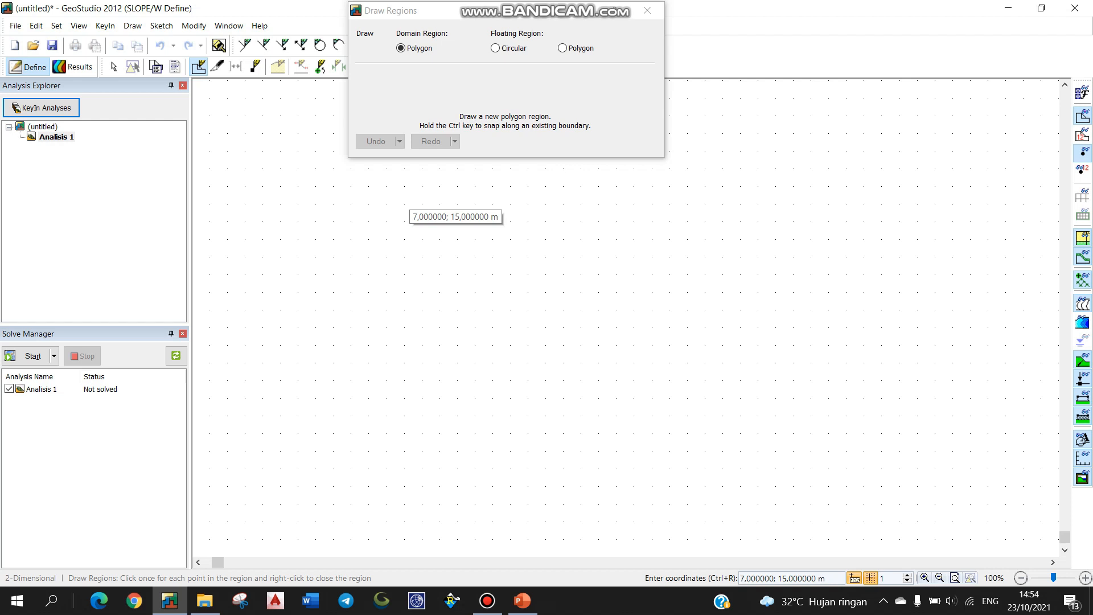
pyautogui.click(404, 204)
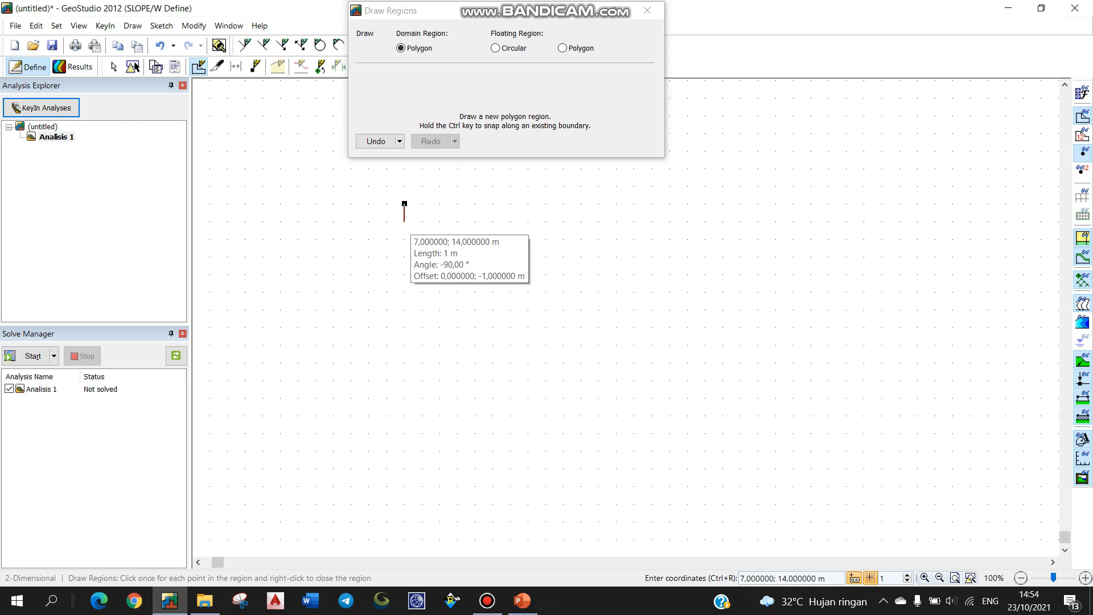
pyautogui.click(404, 292)
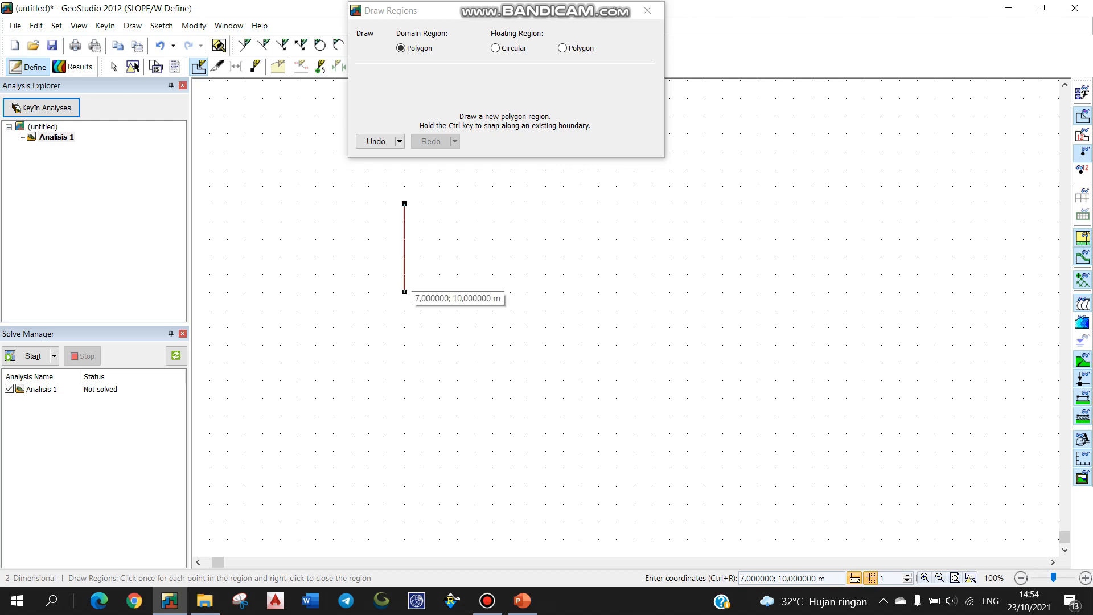
pyautogui.hotkey('ctrl', 'z')
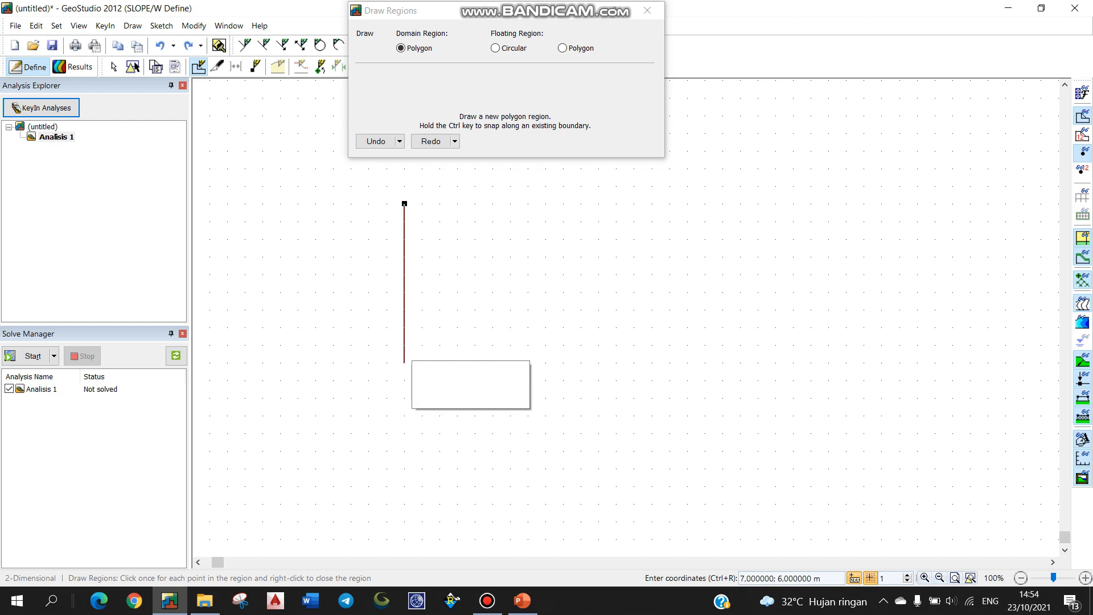
pyautogui.click(404, 380)
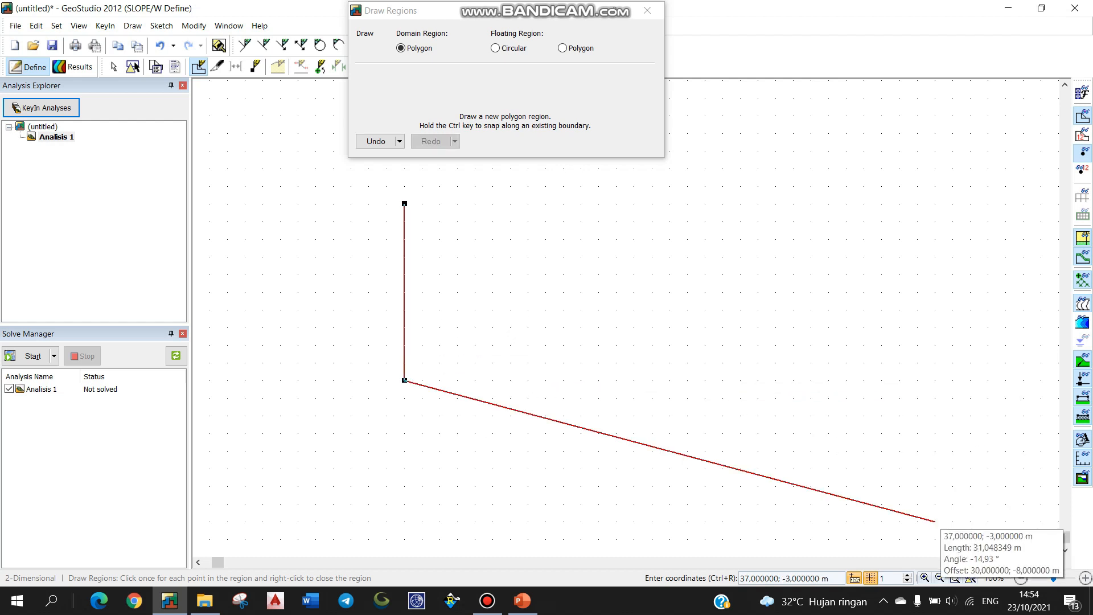
pyautogui.press('Down')
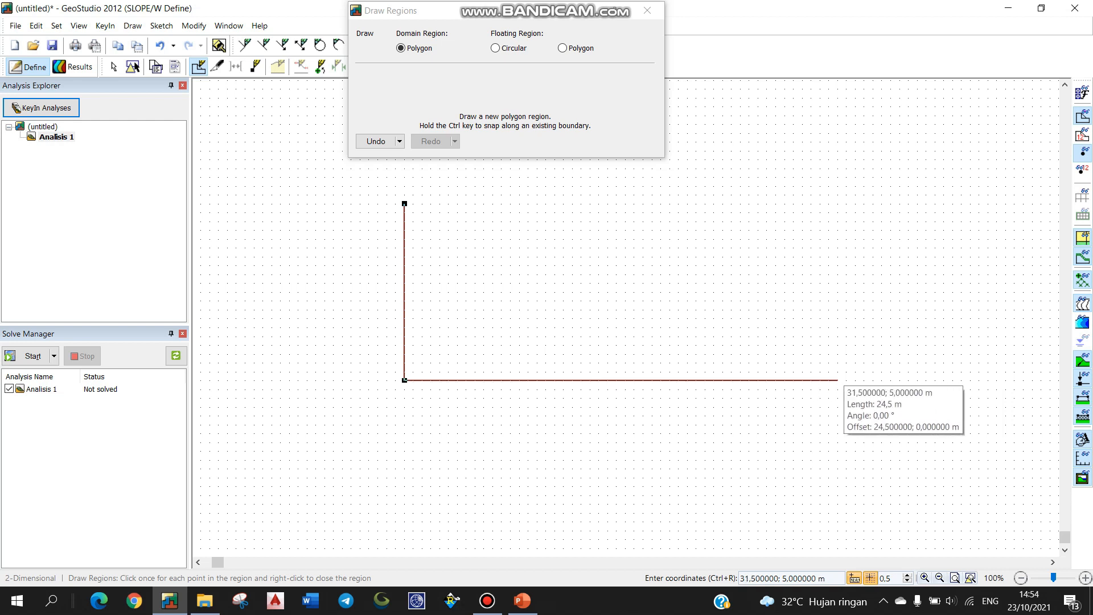
pyautogui.click(837, 380)
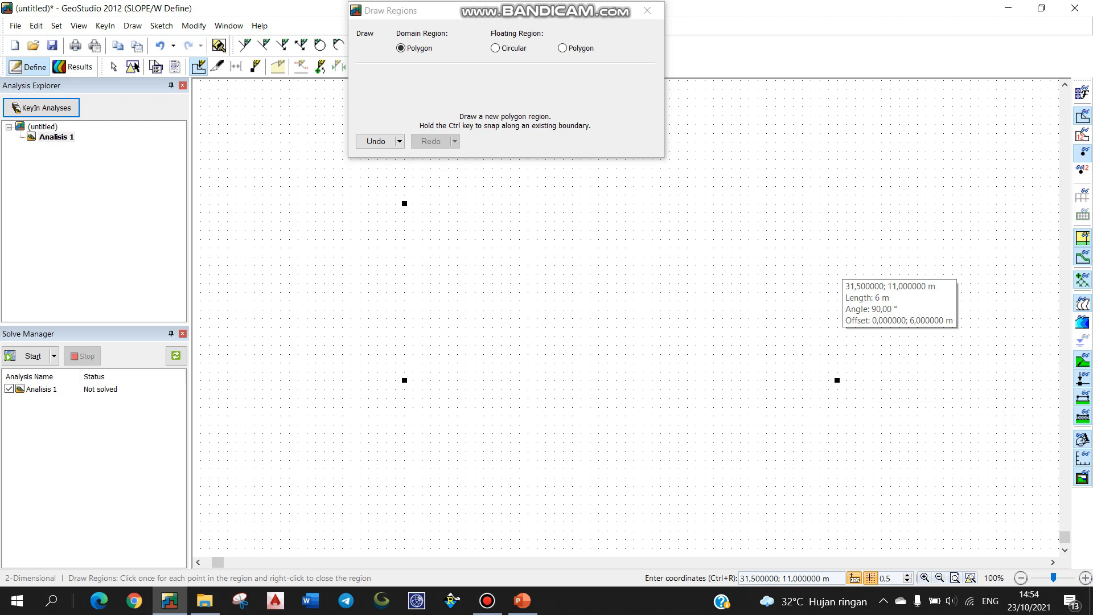
# Step: Continue the region outline through (31,5; 11), (31,5; 12), (20; 12) and (17; 15) m and close the polygon
pyautogui.click(836, 274)
pyautogui.click(837, 257)
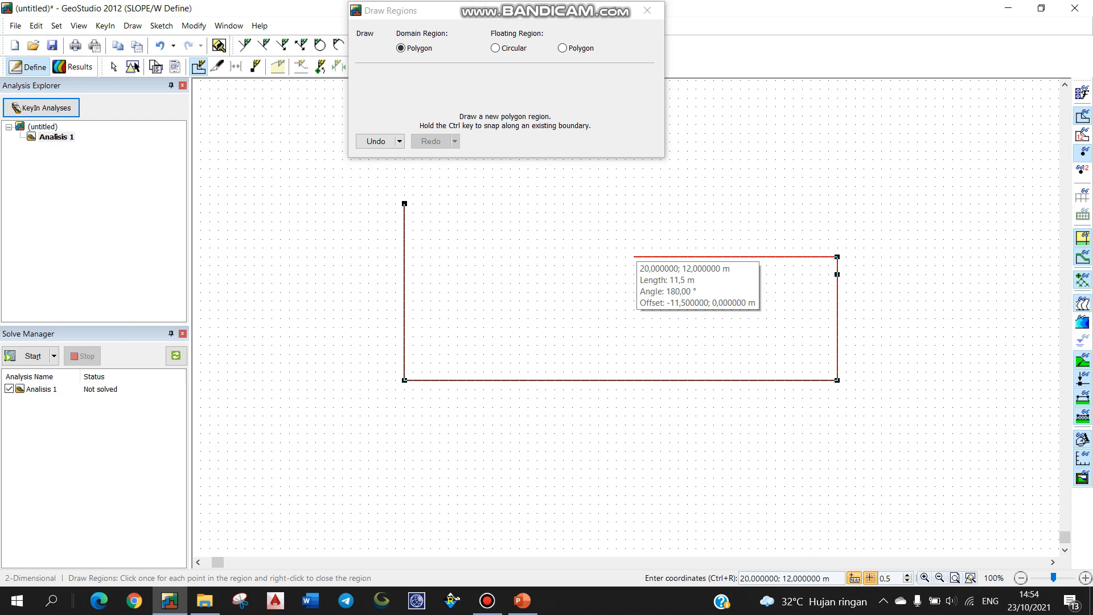
pyautogui.click(633, 257)
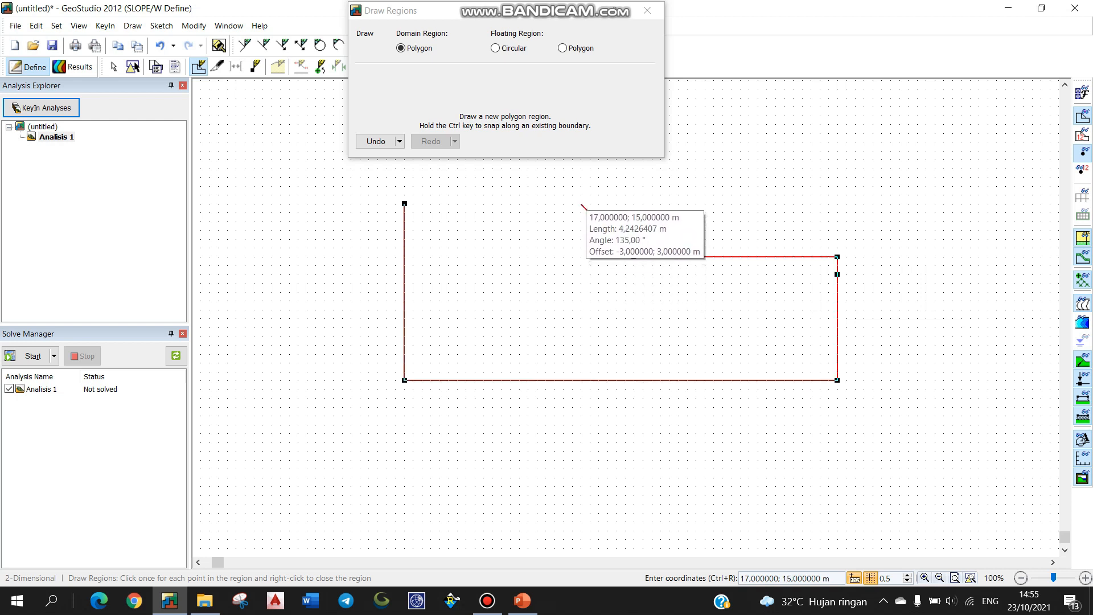
pyautogui.click(580, 204)
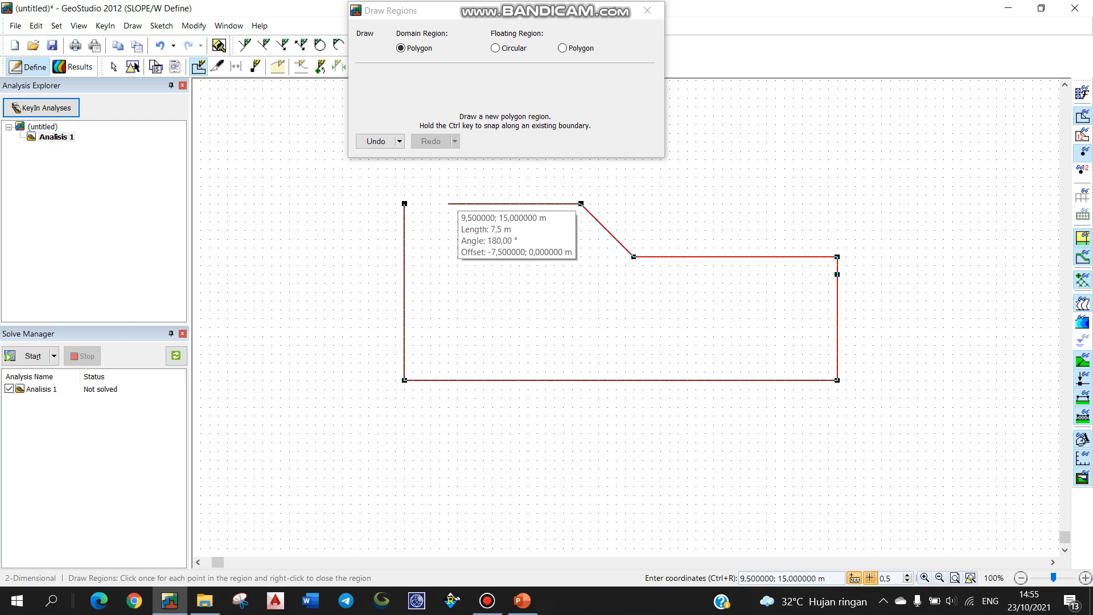
pyautogui.rightClick(457, 204)
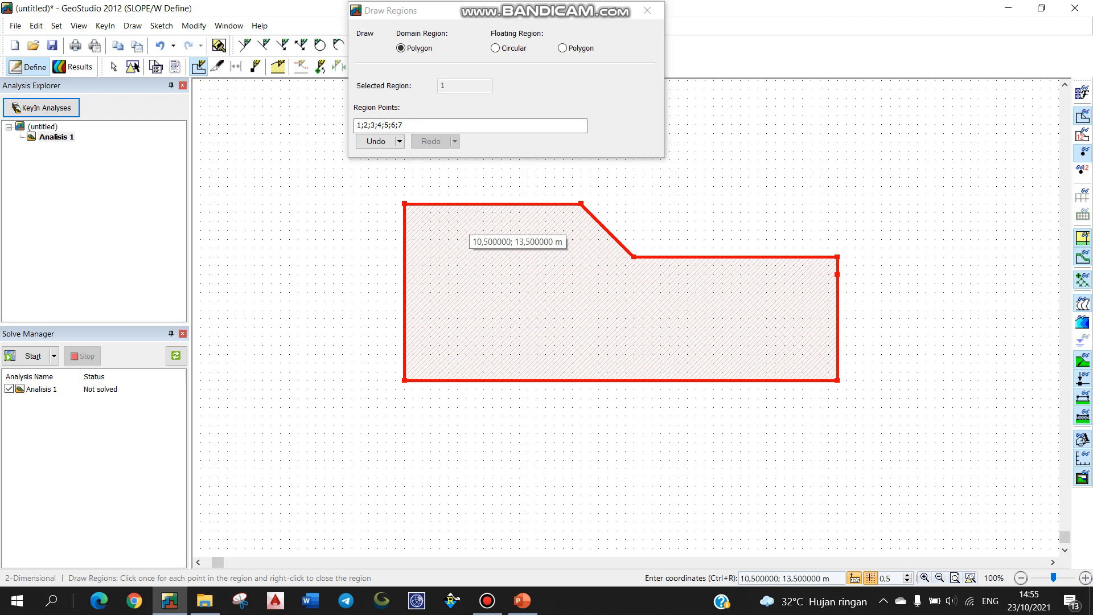
# Step: Split the finished slope region into two layers along a horizontal line from (31,5; 11) to (7; 11) m
pyautogui.press('Escape')
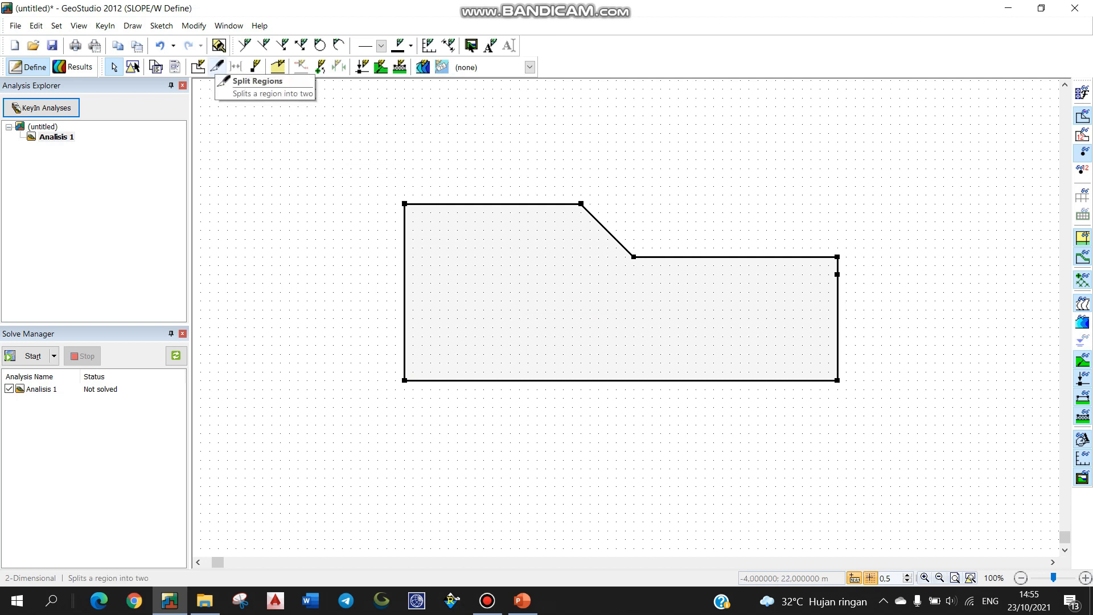
pyautogui.click(217, 66)
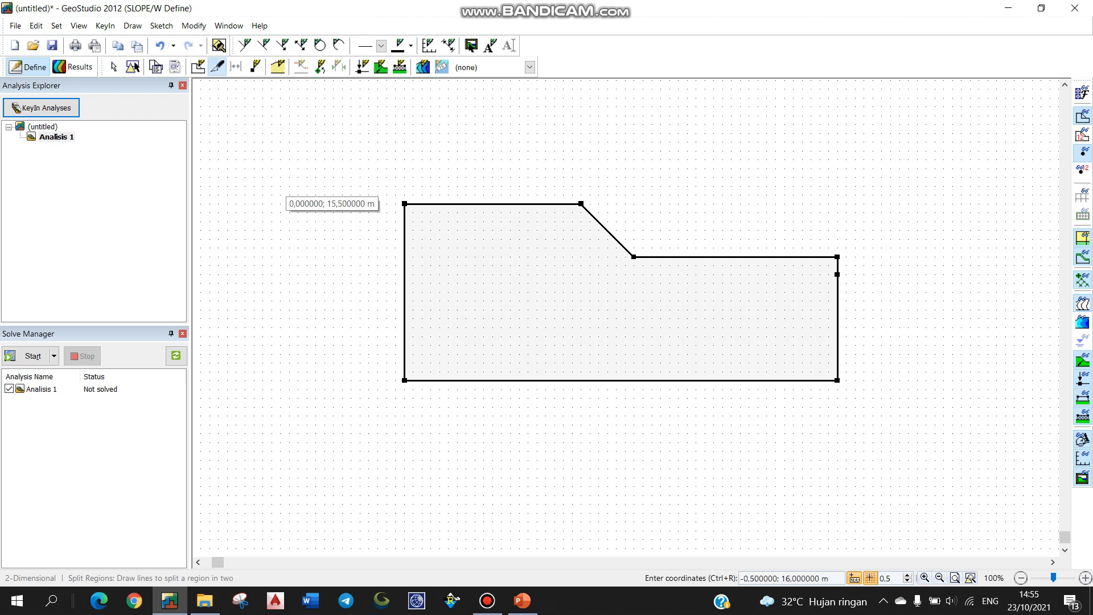
pyautogui.click(837, 275)
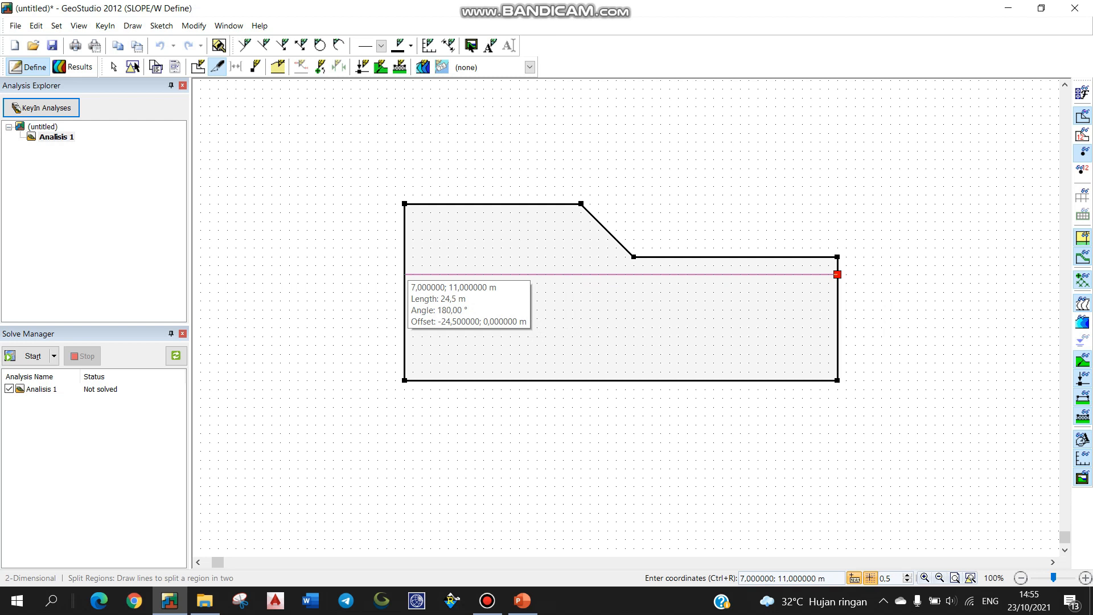
pyautogui.click(405, 275)
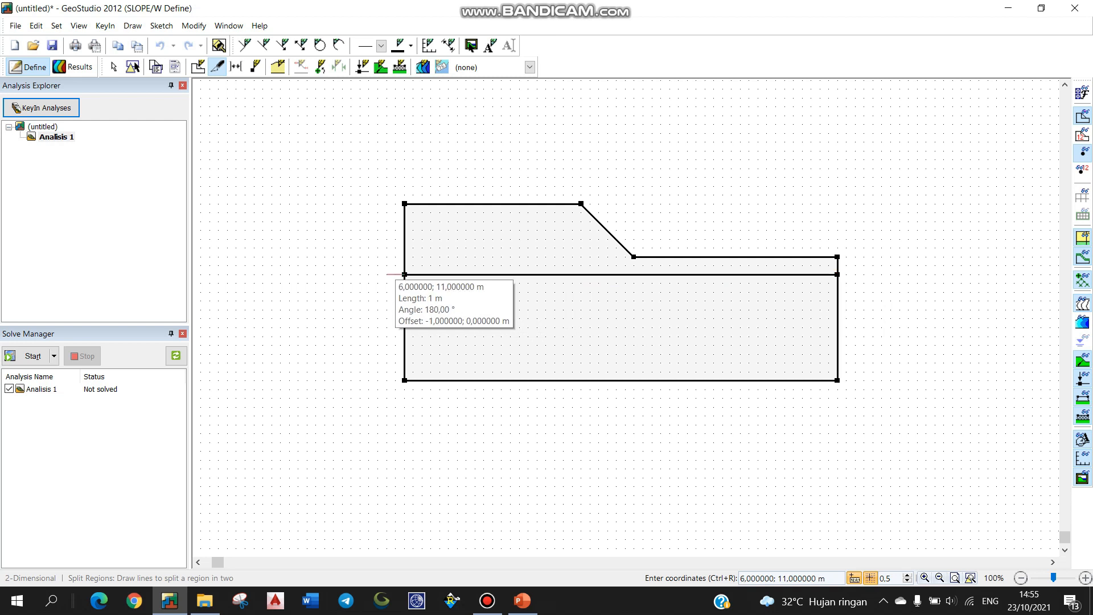
pyautogui.rightClick(351, 275)
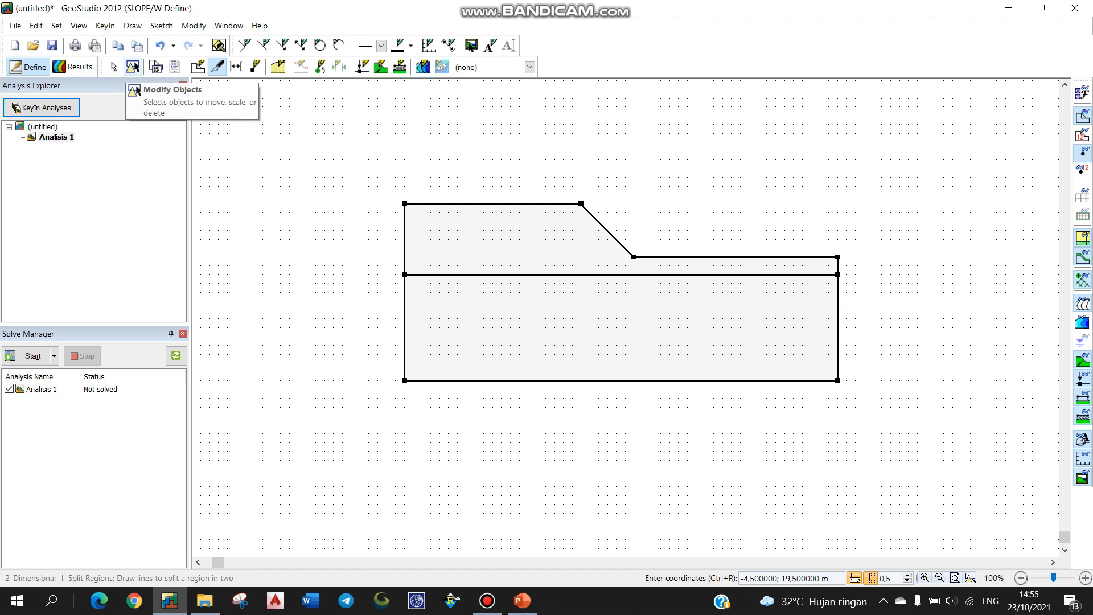
# Step: Delete all of the drawn slope geometry with Modify Objects
pyautogui.click(133, 67)
pyautogui.moveTo(362, 176); pyautogui.dragTo(895, 455)
pyautogui.press('Delete')
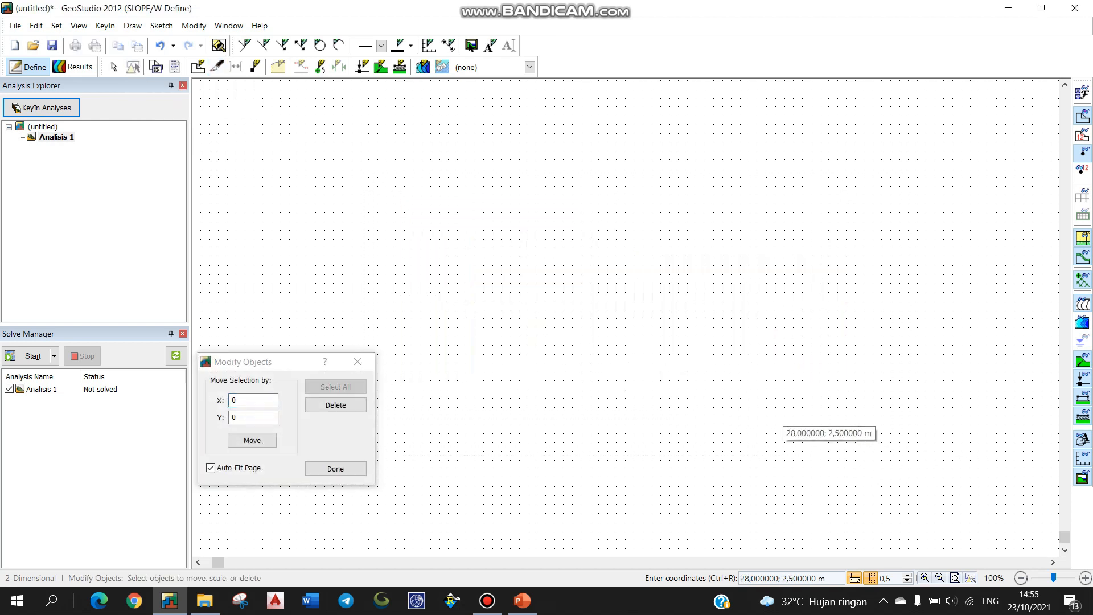
pyautogui.click(358, 362)
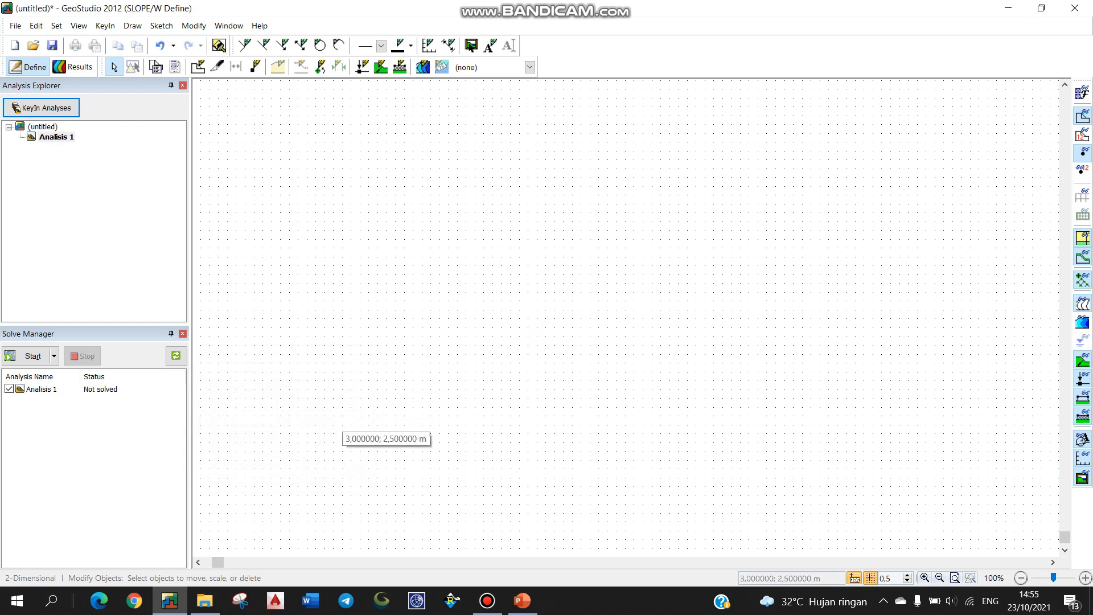
# Step: Open the contoh 1 text document from the SlopeW folder in Notepad and bring its X and Y point coordinates into view
pyautogui.click(204, 602)
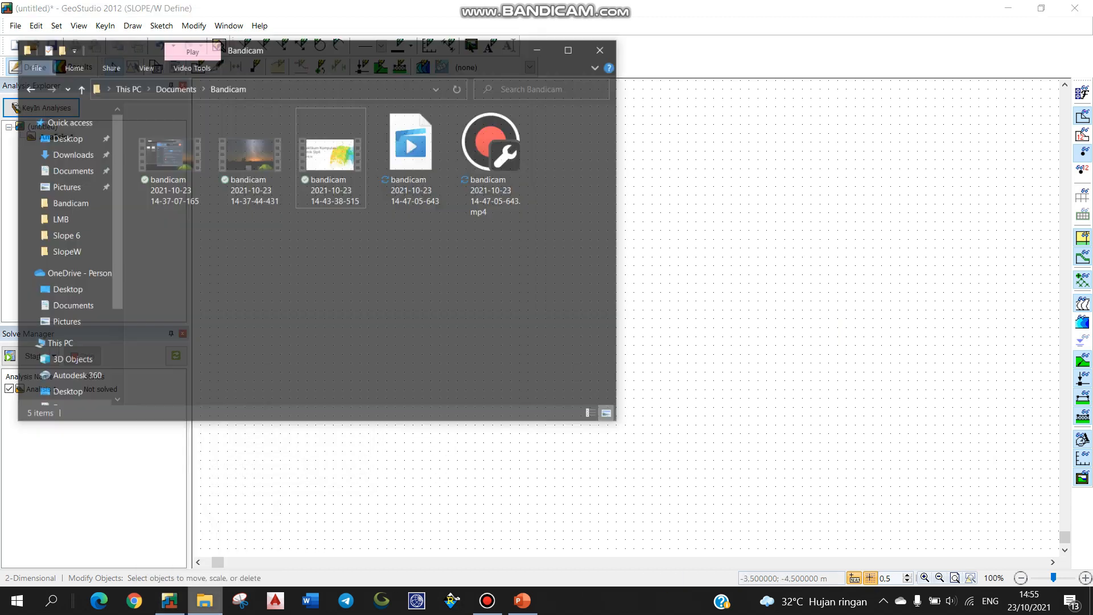
pyautogui.click(205, 601)
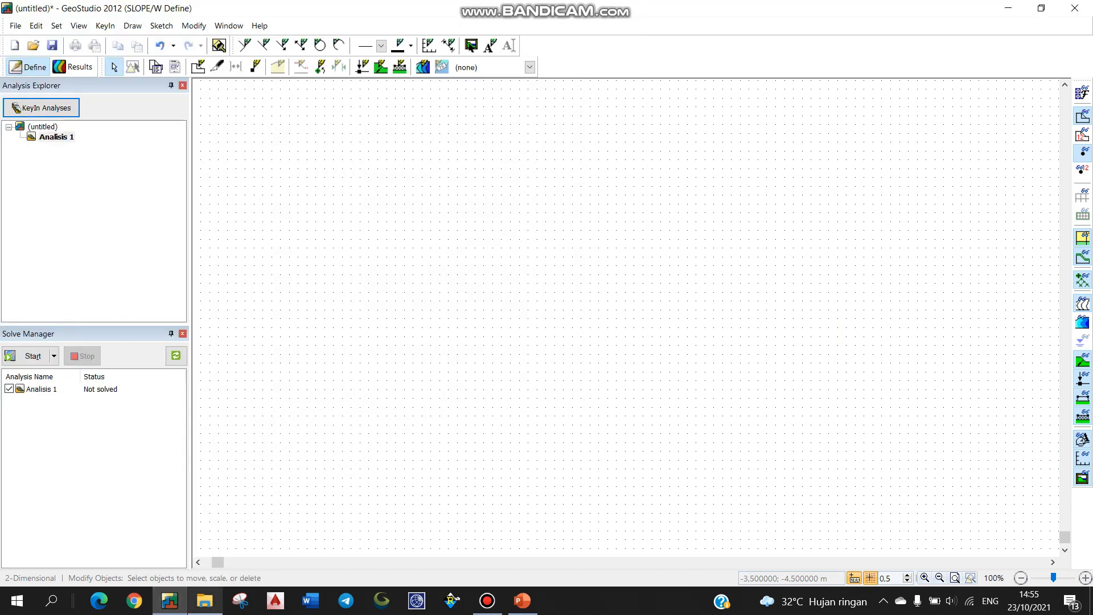
pyautogui.click(205, 601)
pyautogui.click(56, 207)
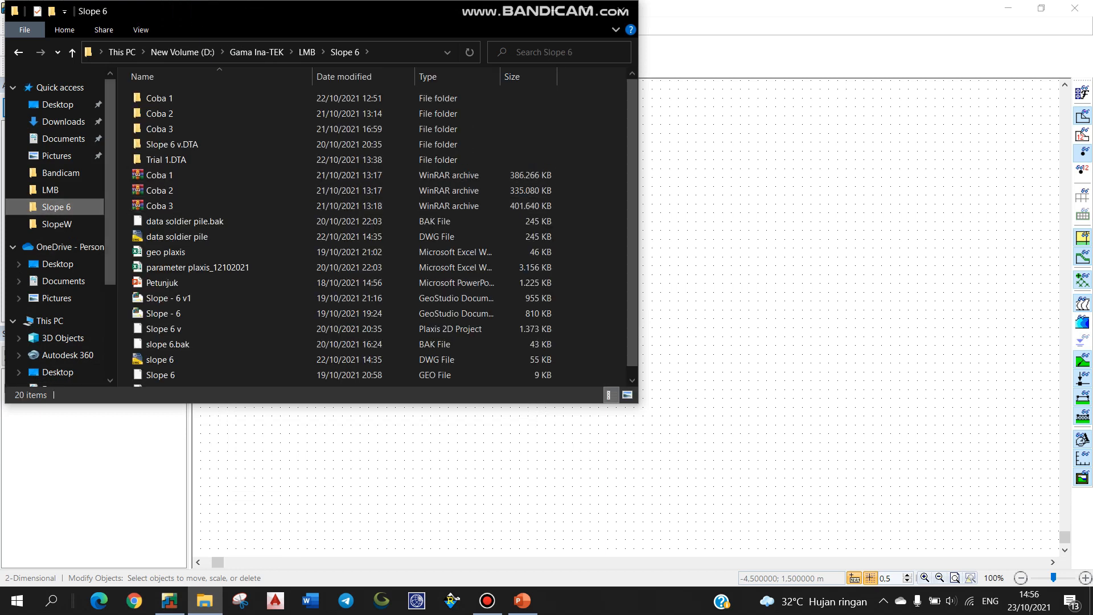
pyautogui.click(56, 224)
pyautogui.doubleClick(162, 129)
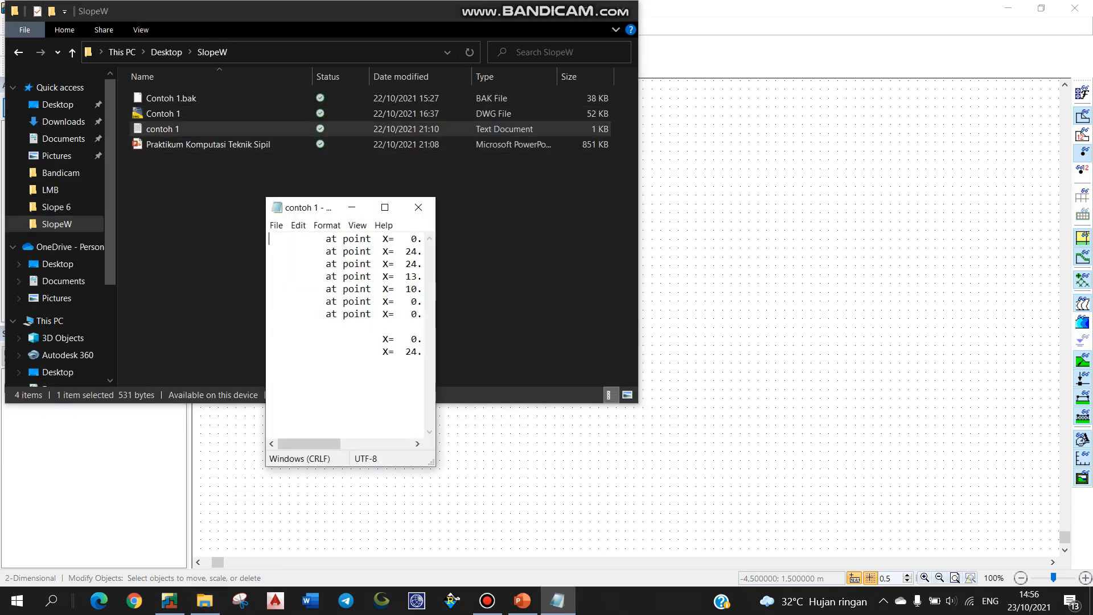
pyautogui.moveTo(309, 444); pyautogui.dragTo(366, 444)
pyautogui.click(555, 10)
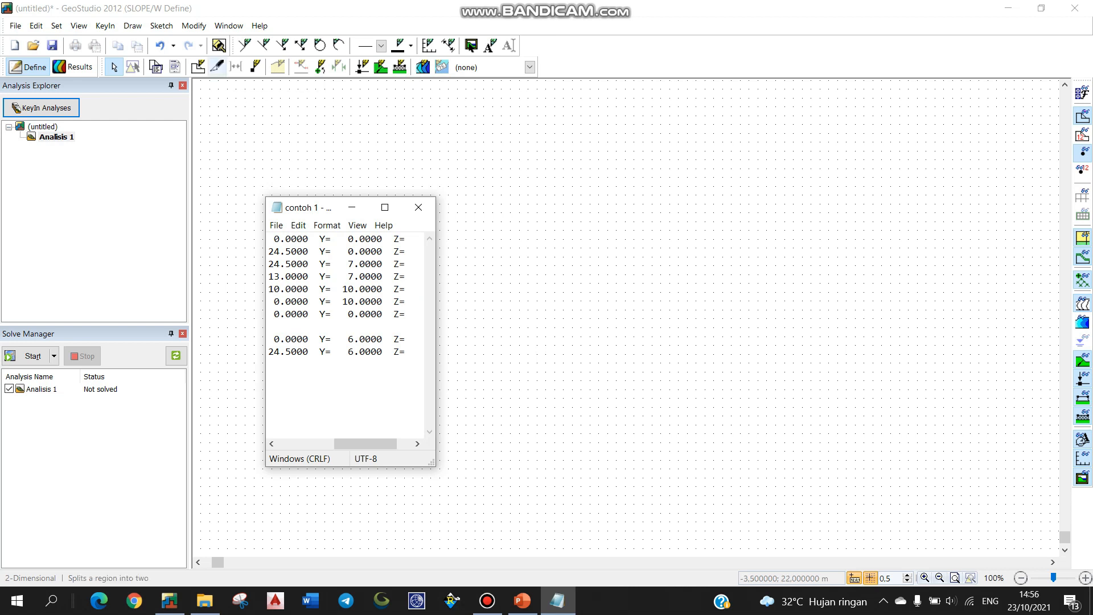
pyautogui.click(198, 66)
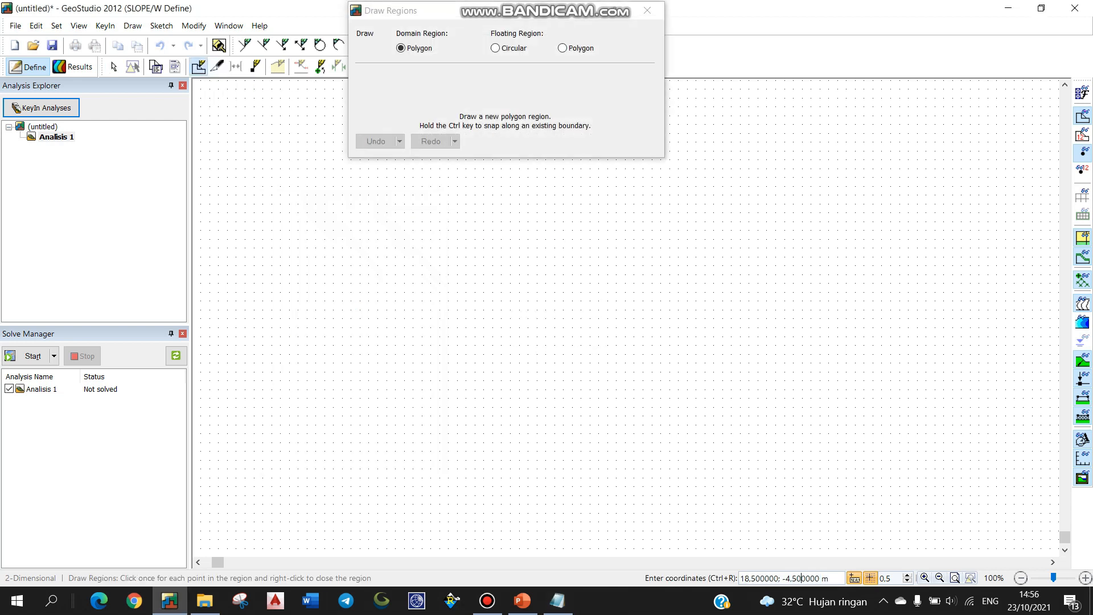
pyautogui.click(557, 601)
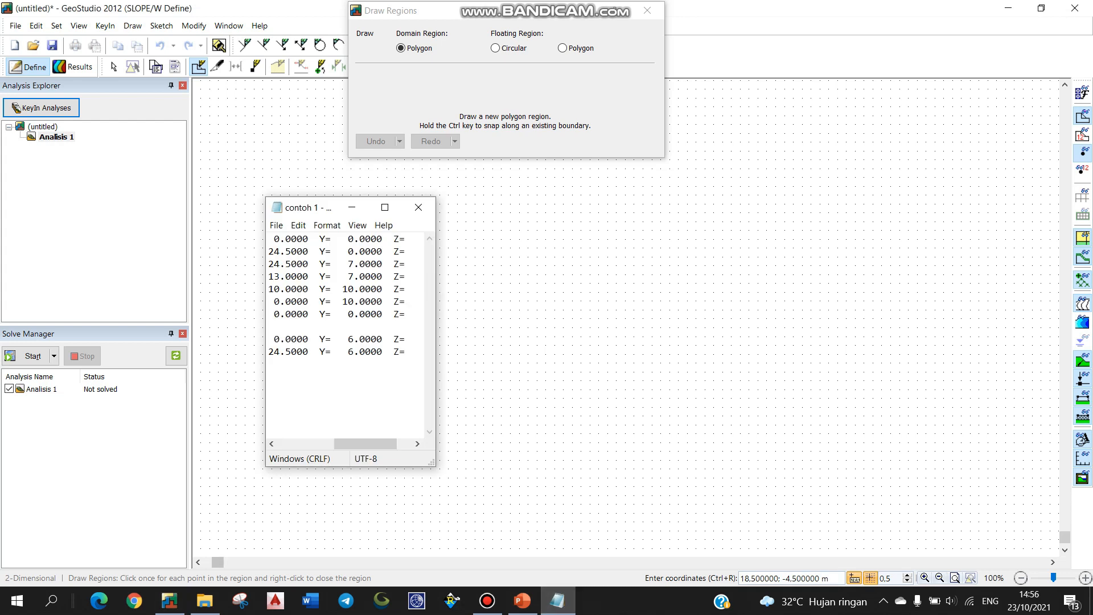
pyautogui.click(558, 601)
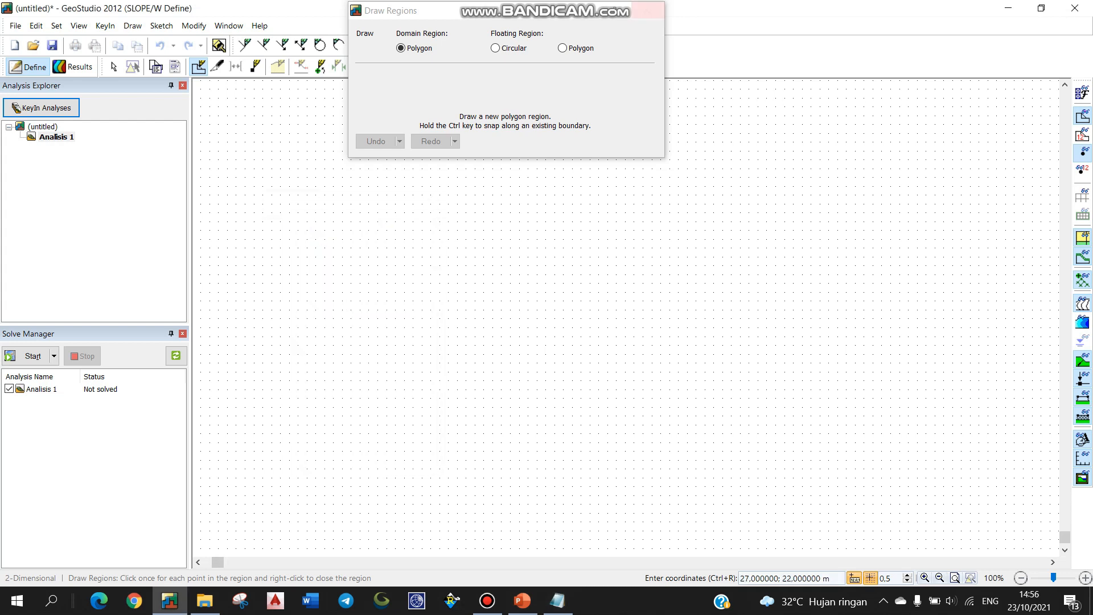
pyautogui.click(647, 10)
# Step: Place GeoStudio side by side with the contoh 1 coordinate list and start a polygon region at the exact coordinates 0; 0
pyautogui.press('super+Right')
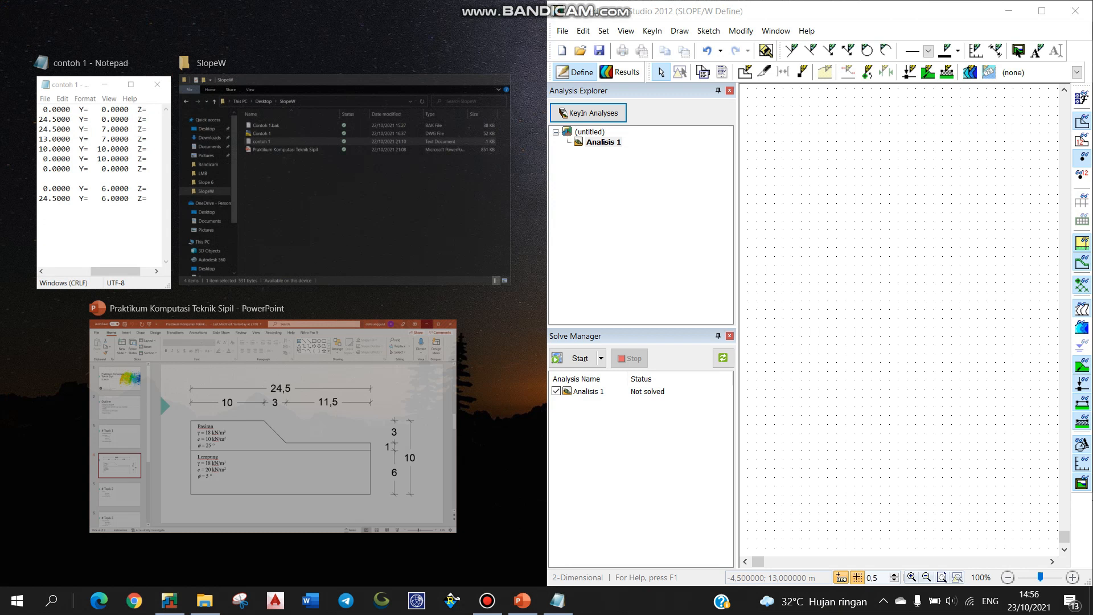
pyautogui.click(102, 171)
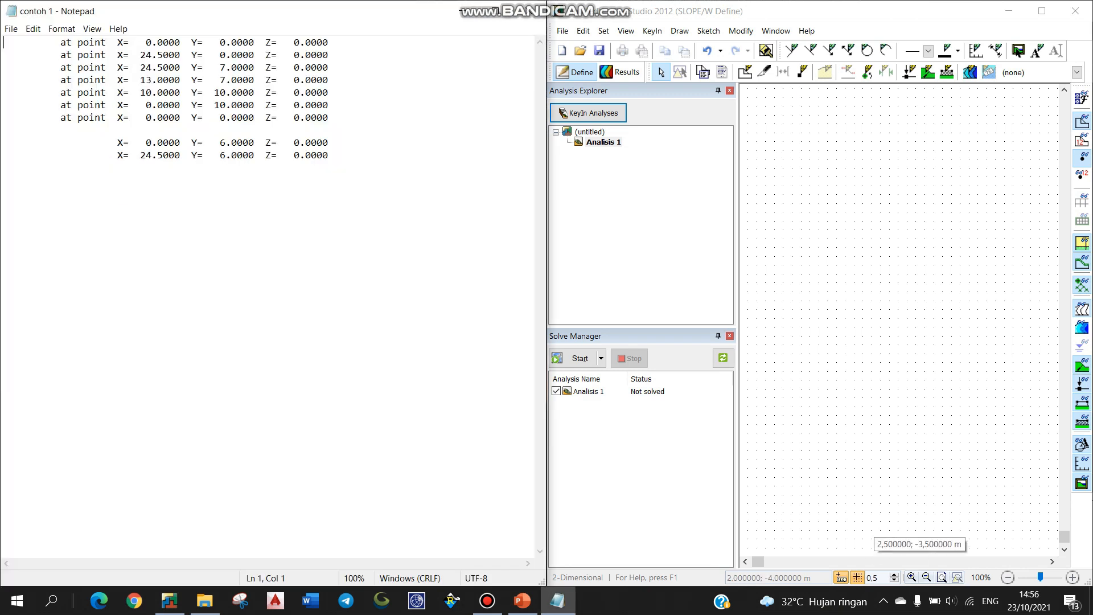
pyautogui.click(745, 71)
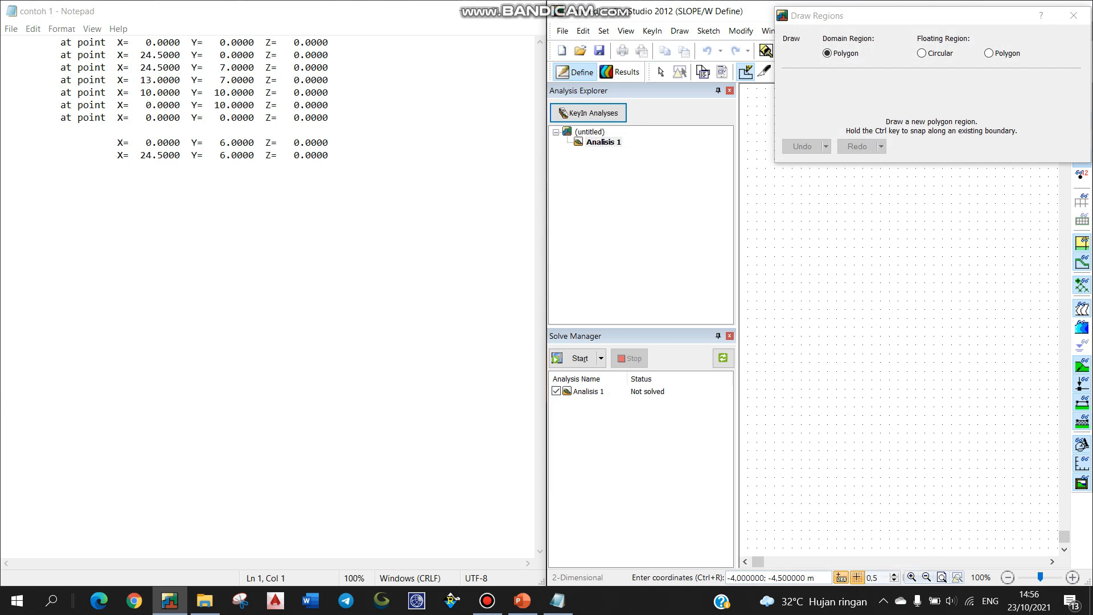
pyautogui.hotkey('ctrl', 'r')
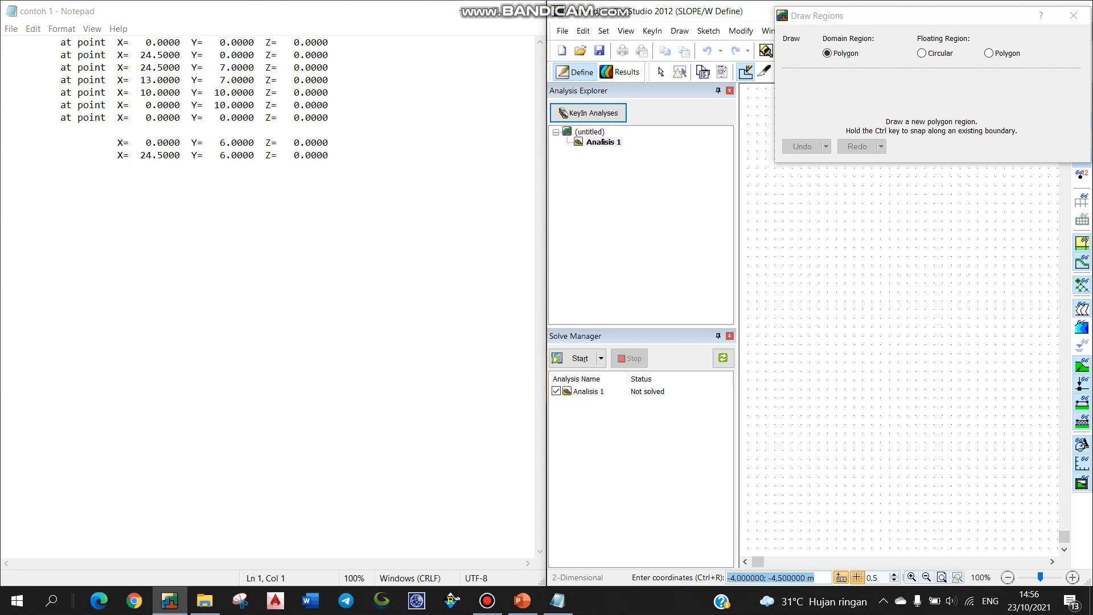
pyautogui.write('0,0')
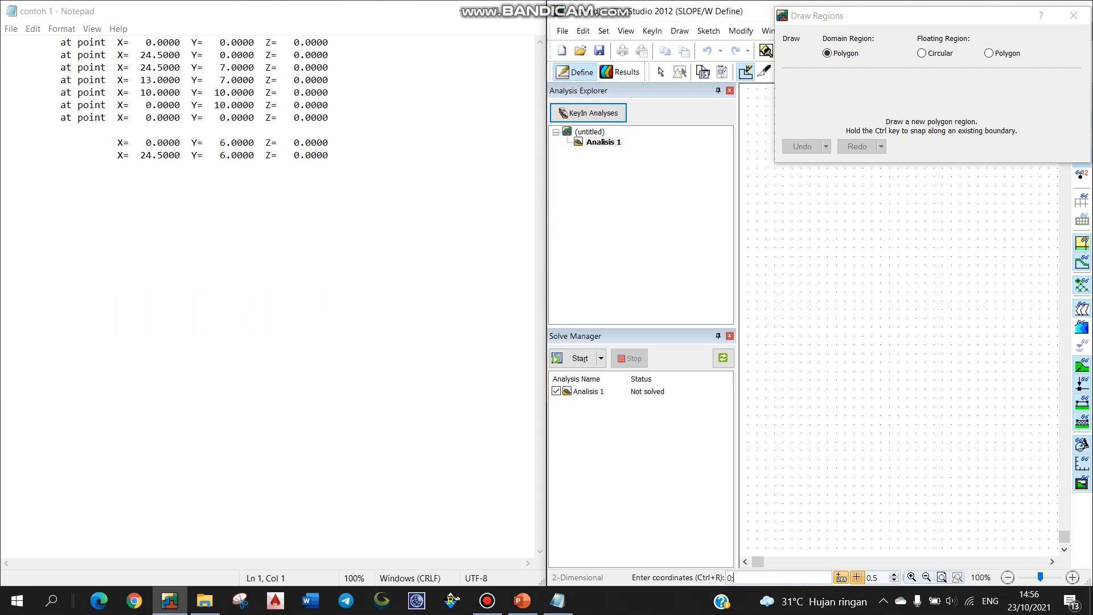
pyautogui.press('Return')
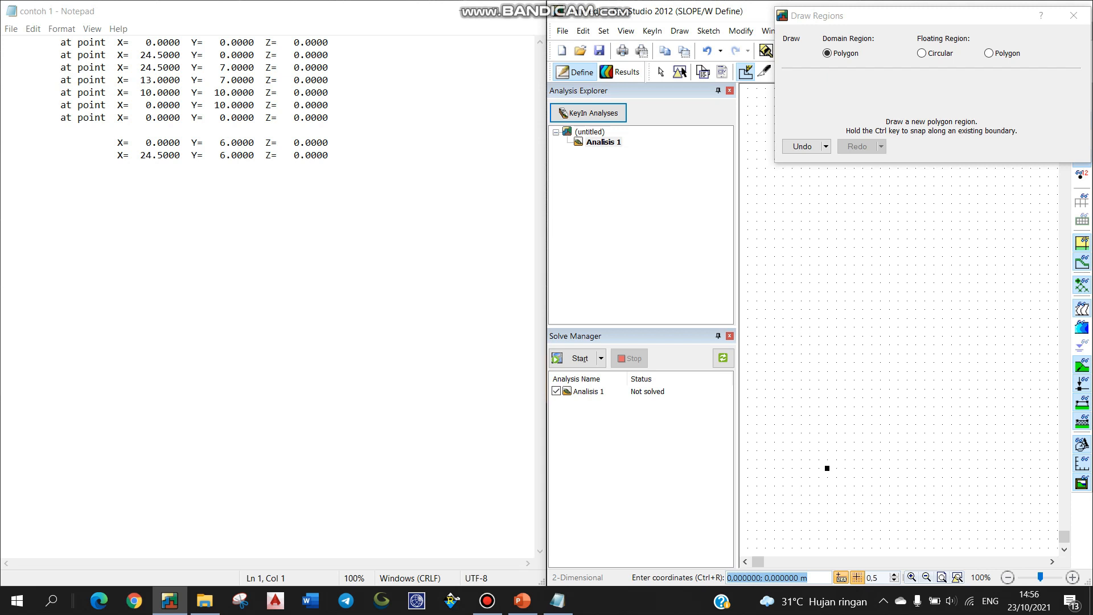
# Step: Extend the region outline to (24,5; 0) and (24,5; 7) m by entering exact coordinates
pyautogui.write('24,5;0')
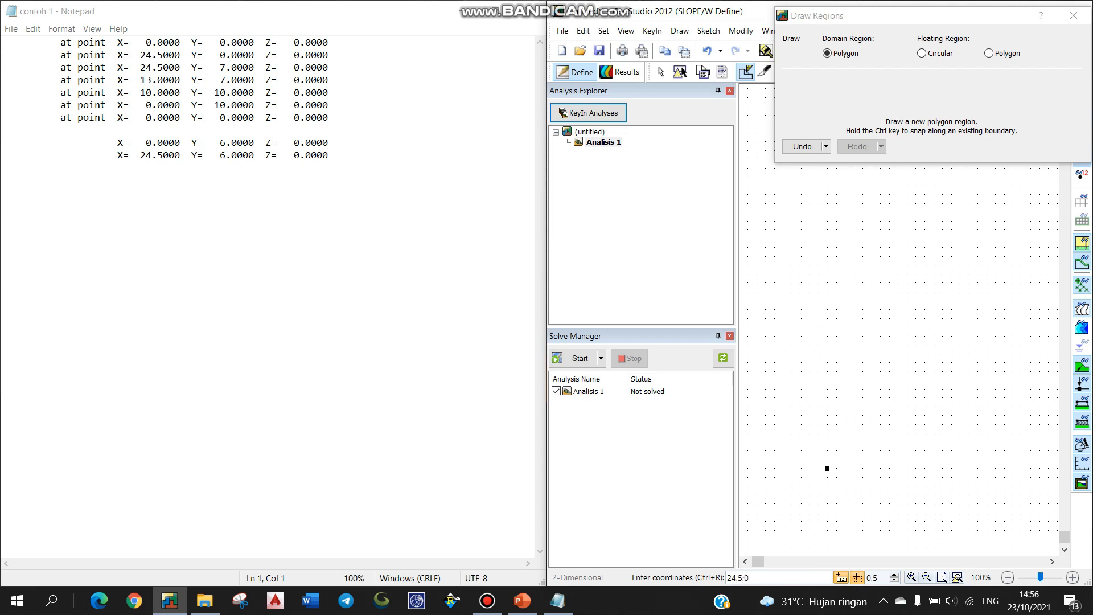
pyautogui.press('Return')
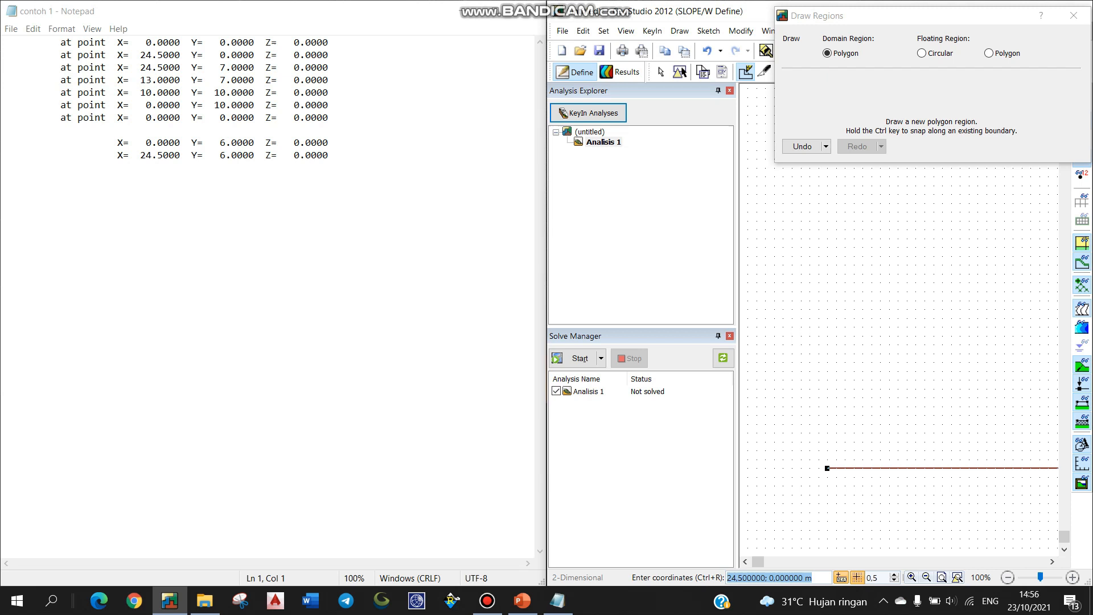
pyautogui.write('24')
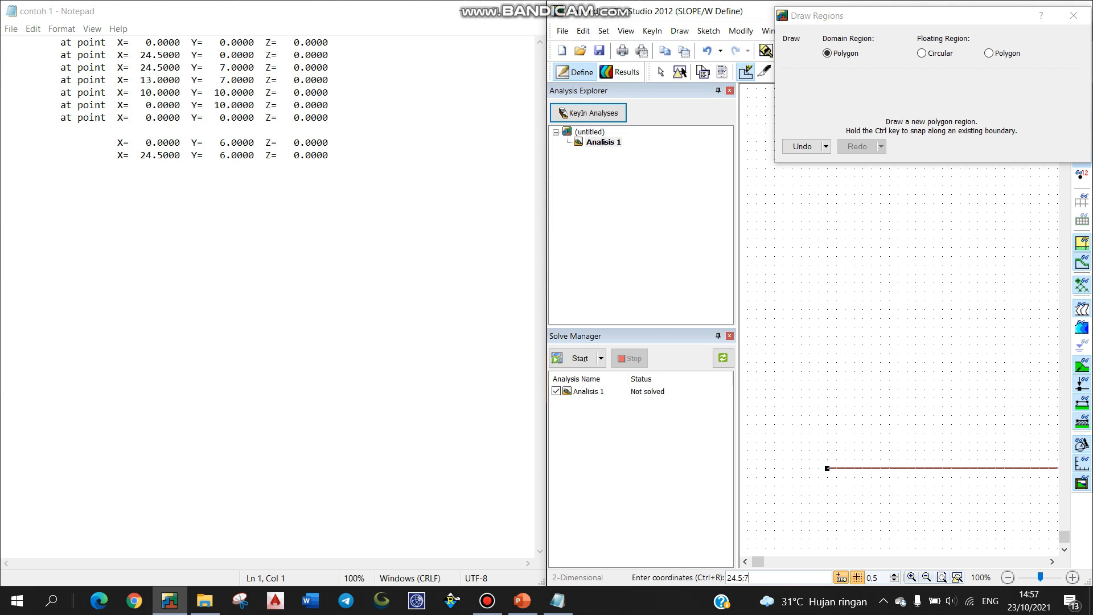
pyautogui.write('.5;7')
pyautogui.press('Return')
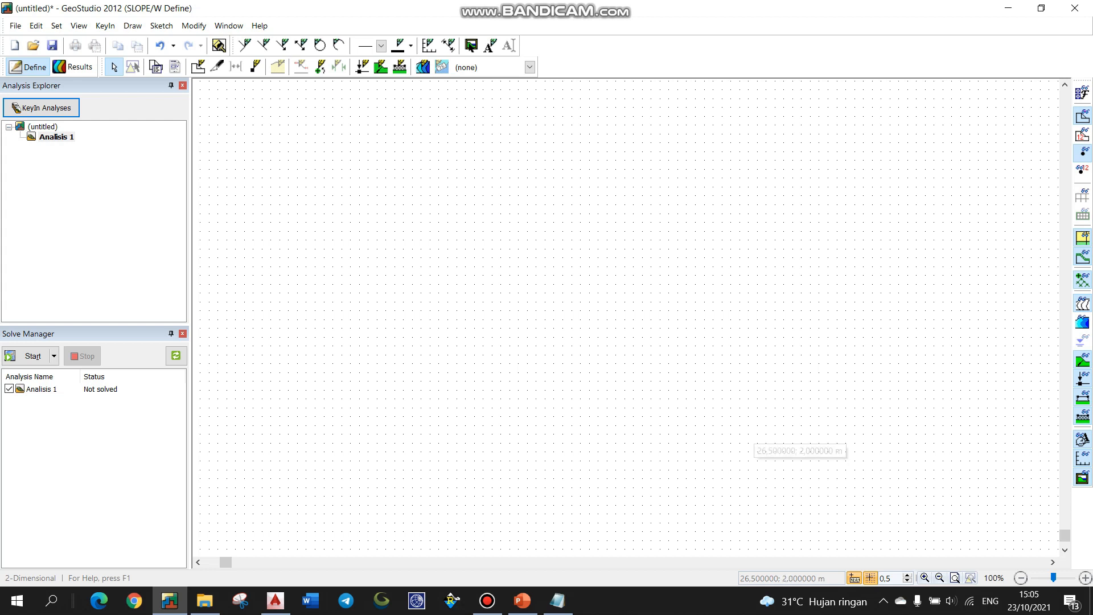
# Step: Arrange GeoStudio beside the contoh 1 notes again and set the first polygon region point at 0; 0, using a semicolon separator
pyautogui.moveTo(668, 10); pyautogui.dragTo(1091, 73)
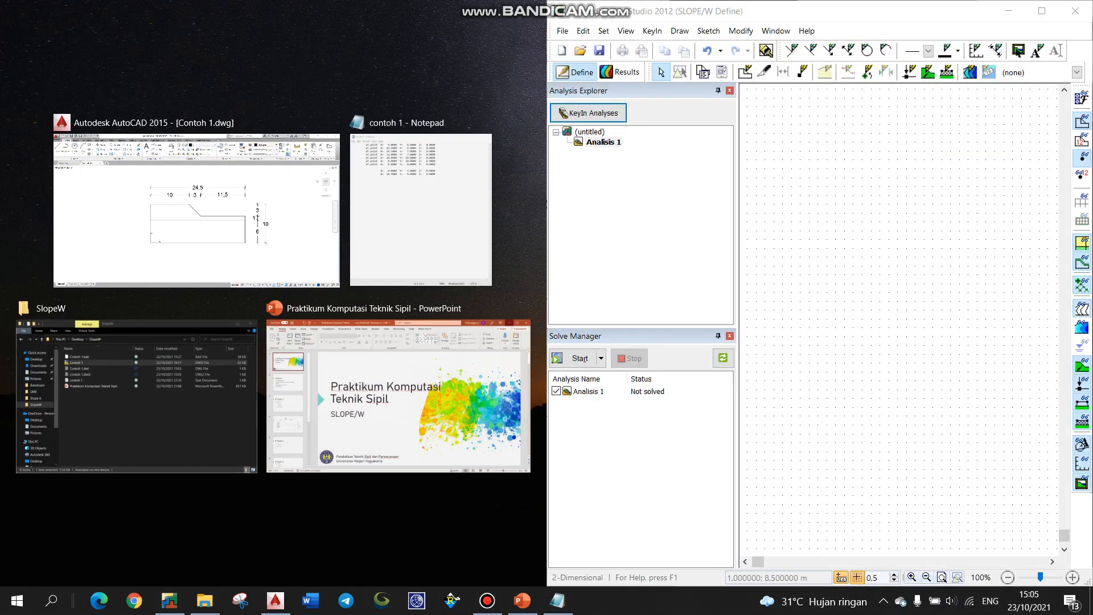
pyautogui.click(427, 219)
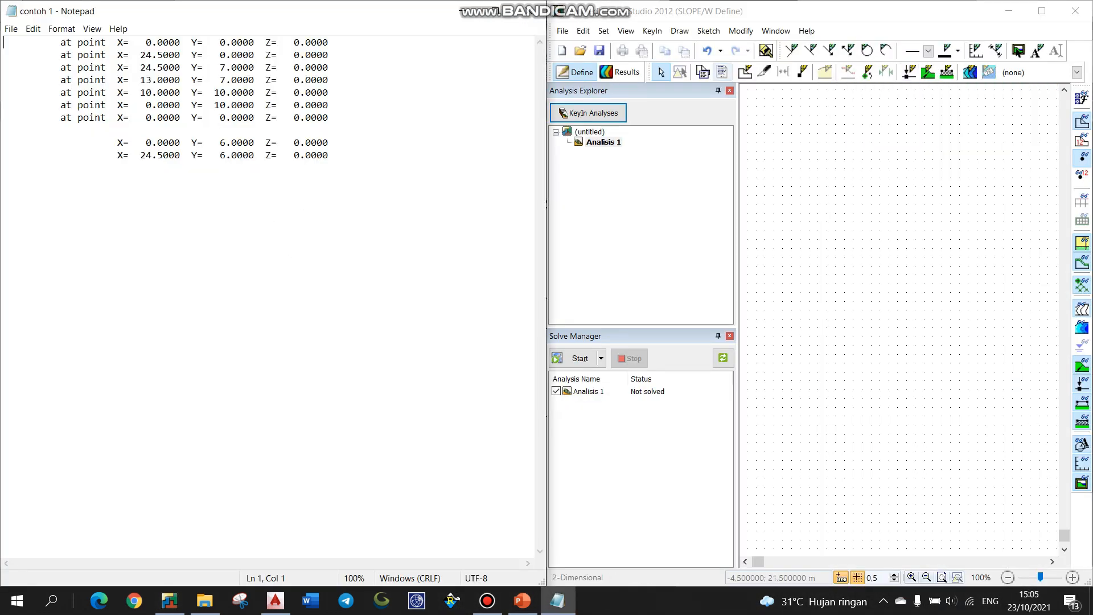
pyautogui.click(745, 72)
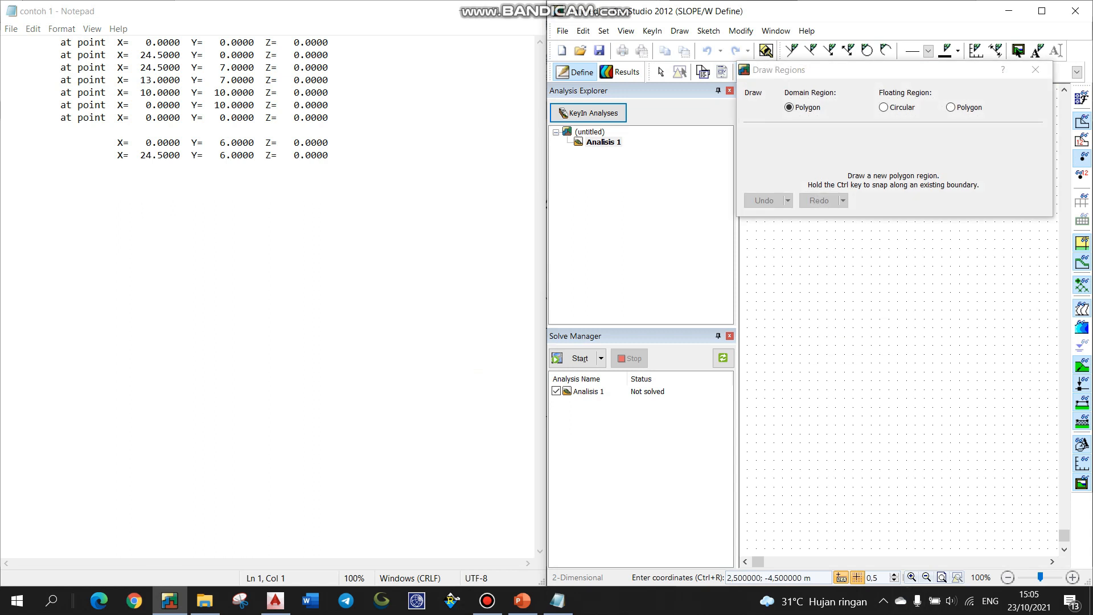
pyautogui.hotkey('ctrl', 'r')
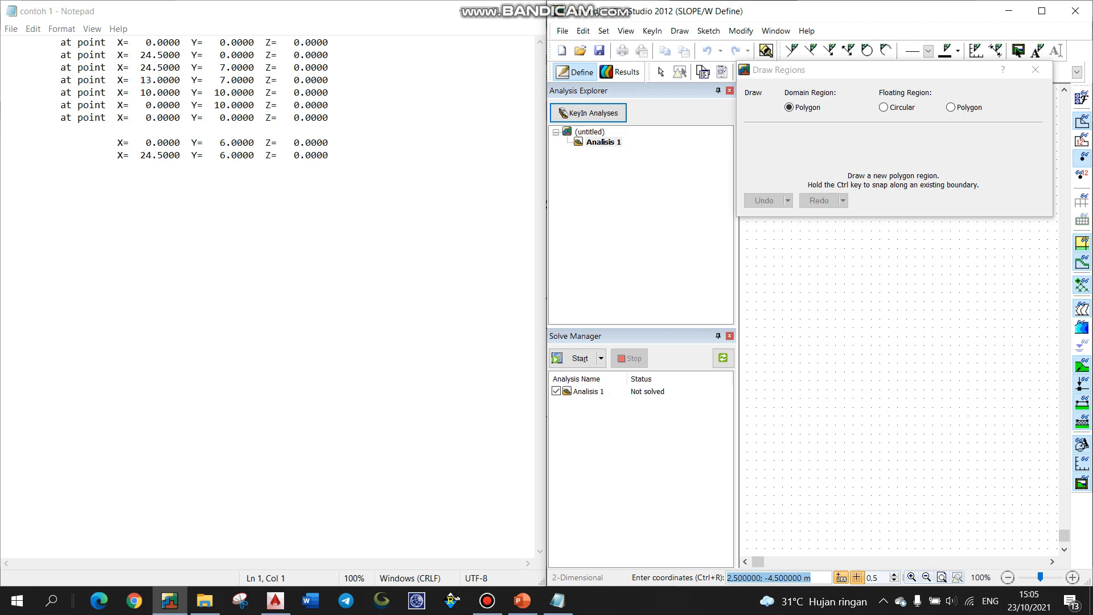
pyautogui.write('0,0')
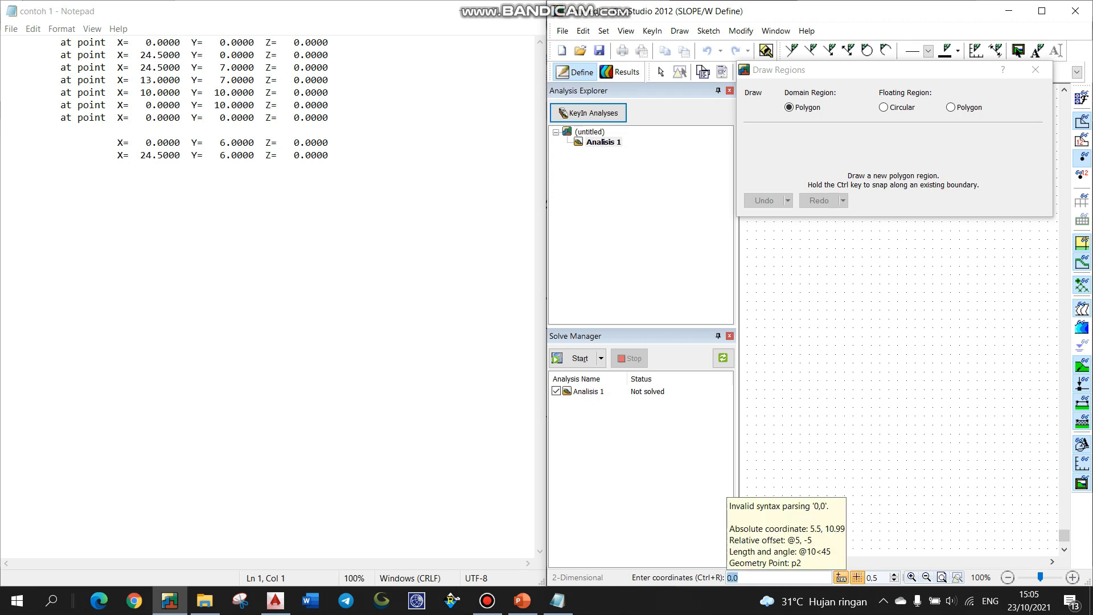
pyautogui.press('BackSpace')
pyautogui.write('0;0')
pyautogui.press('Return')
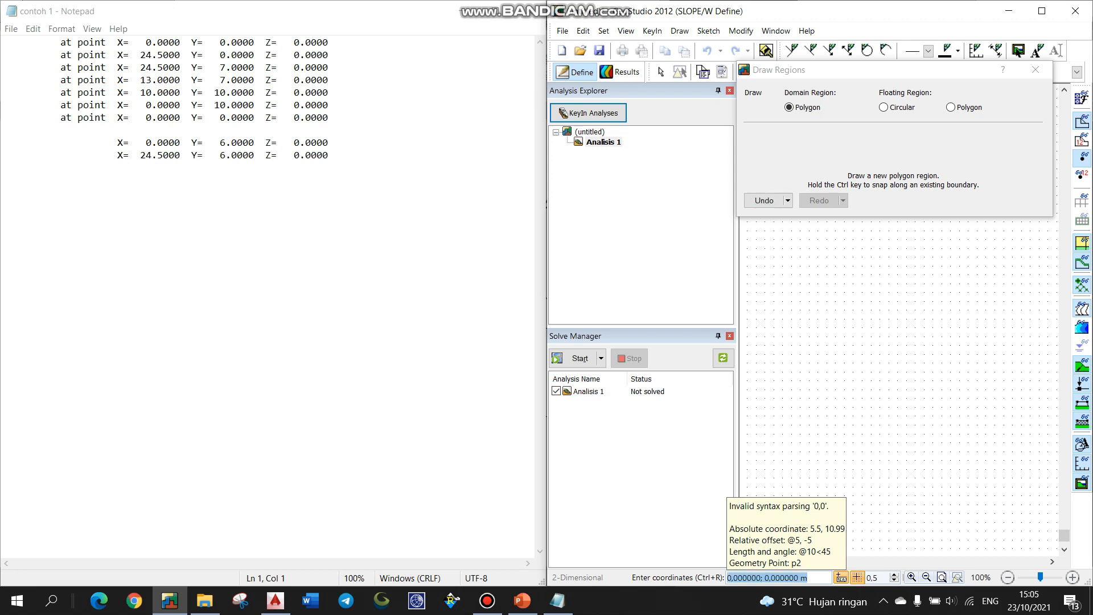
# Step: Add the region points (24,5; 0) and (24,5; 7) m from the list by entering exact coordinates
pyautogui.write('24,500000; ')
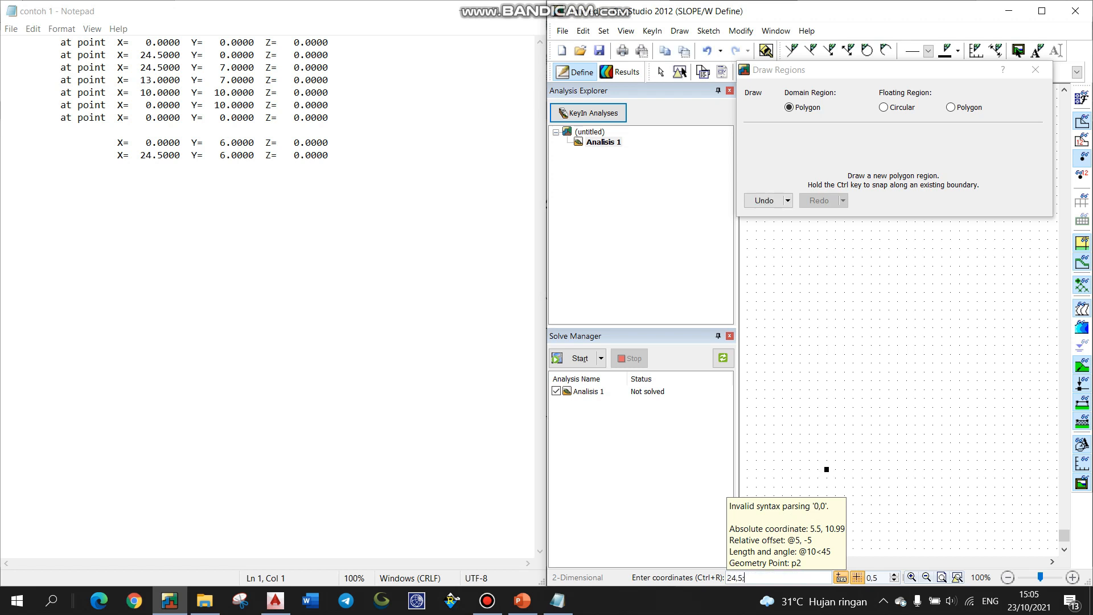
pyautogui.write('0')
pyautogui.press('Return')
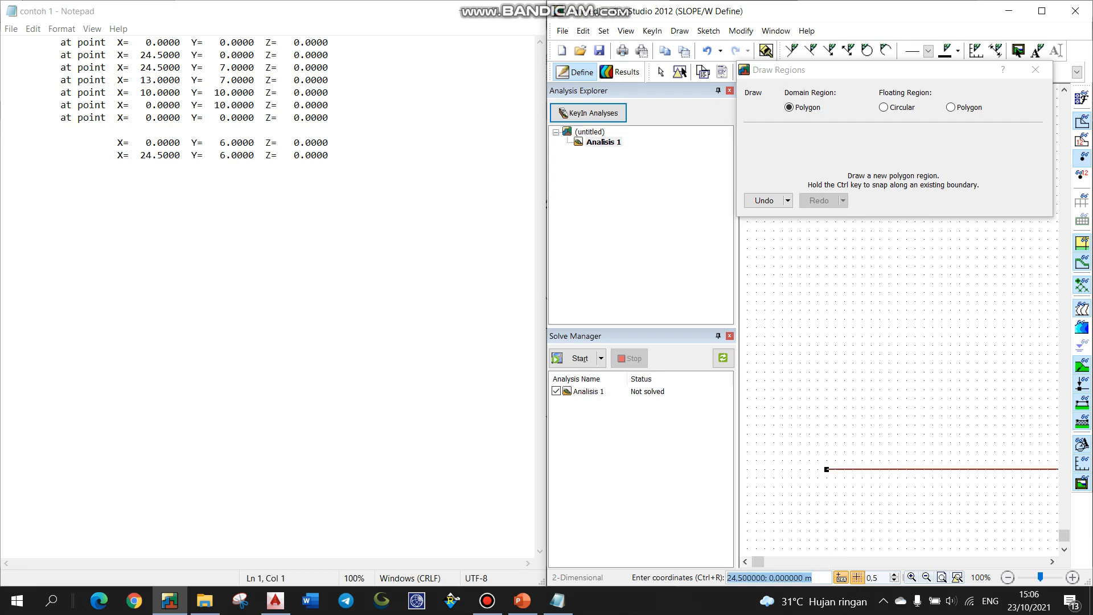
pyautogui.write('24,5;7')
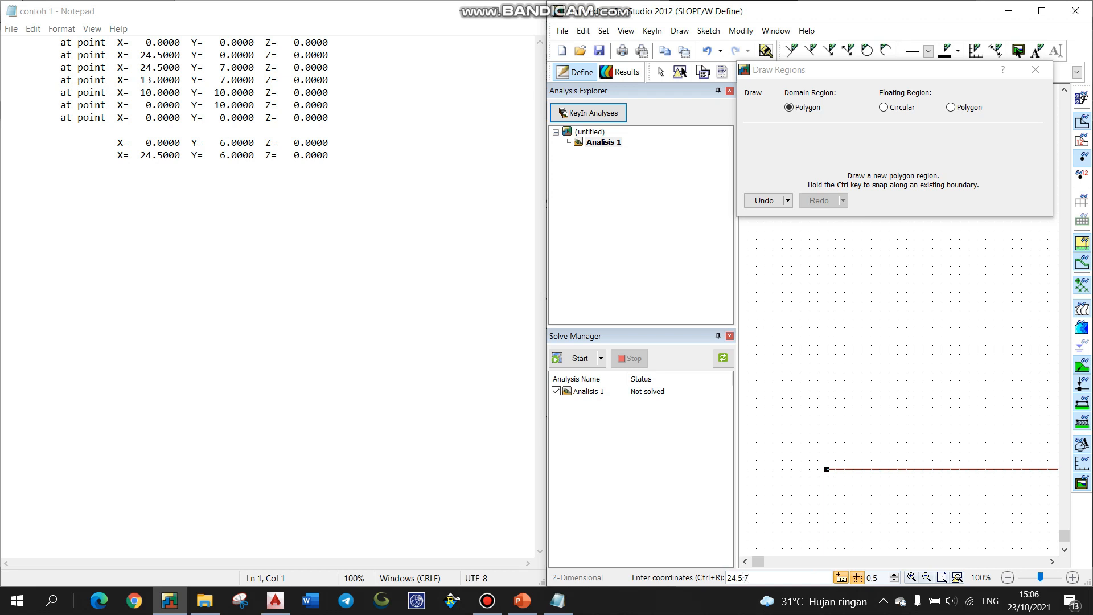
pyautogui.press('Return')
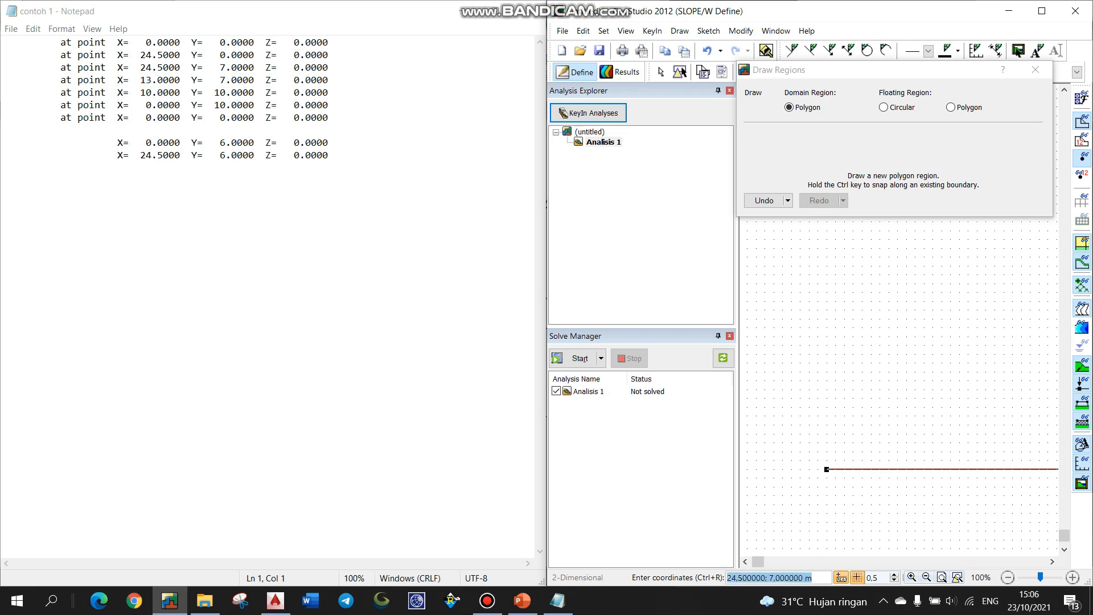
# Step: Add the slope toe and crest points of the region at (13; 7) and (10; 10) m by entering exact coordinates
pyautogui.write('13')
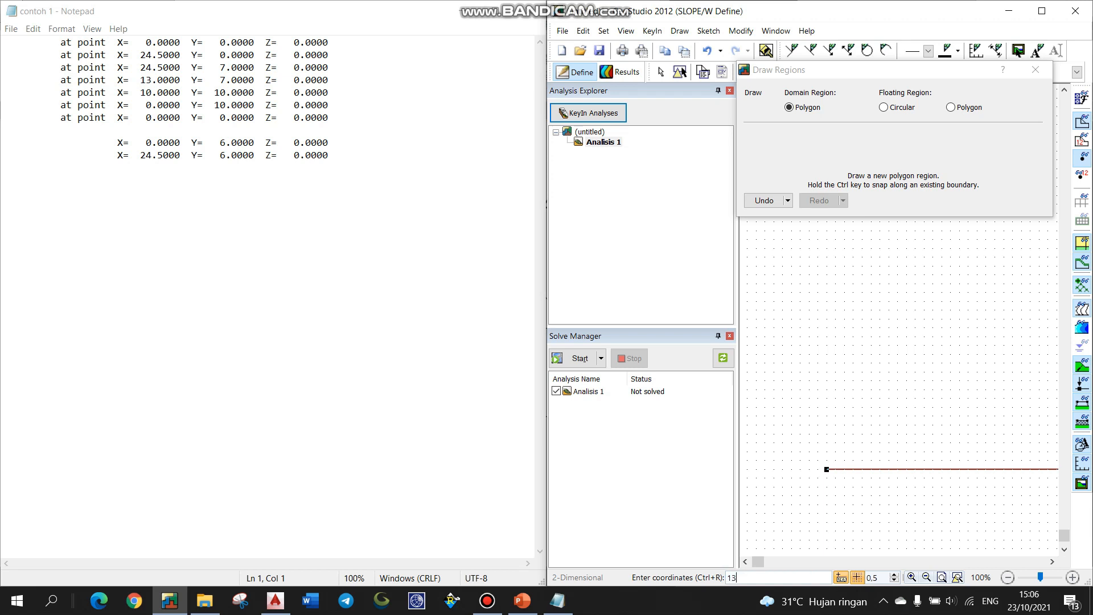
pyautogui.write(';7')
pyautogui.press('Return')
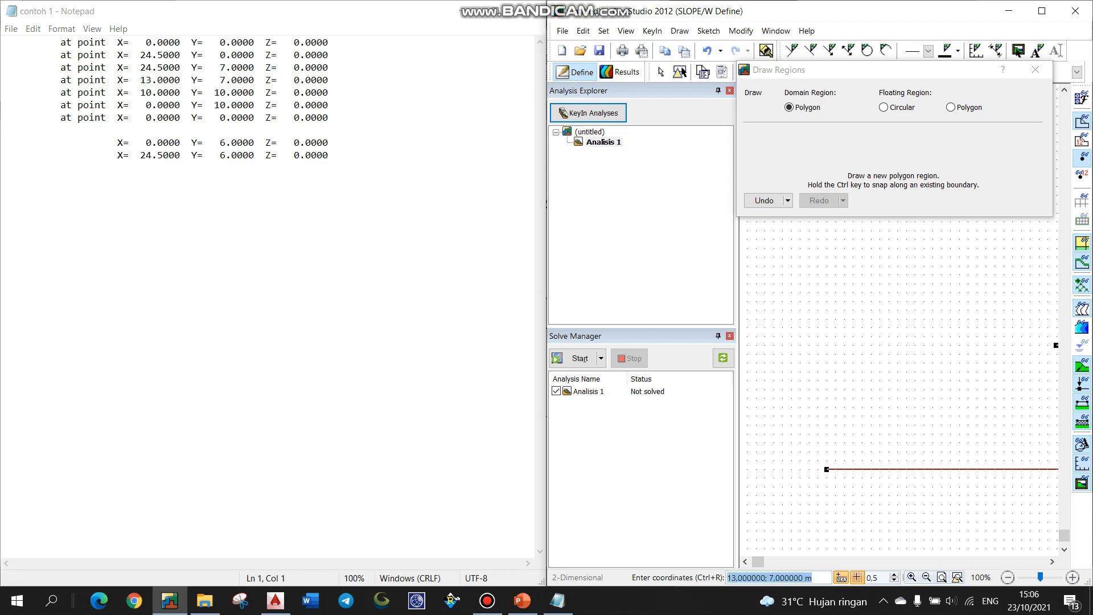
pyautogui.write('10;10')
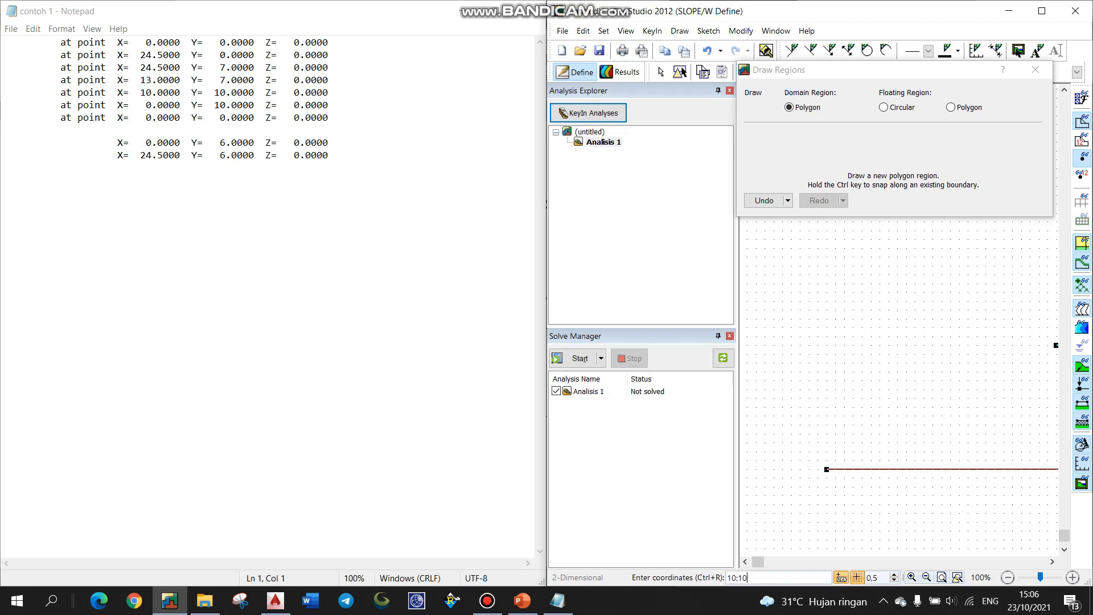
pyautogui.press('Return')
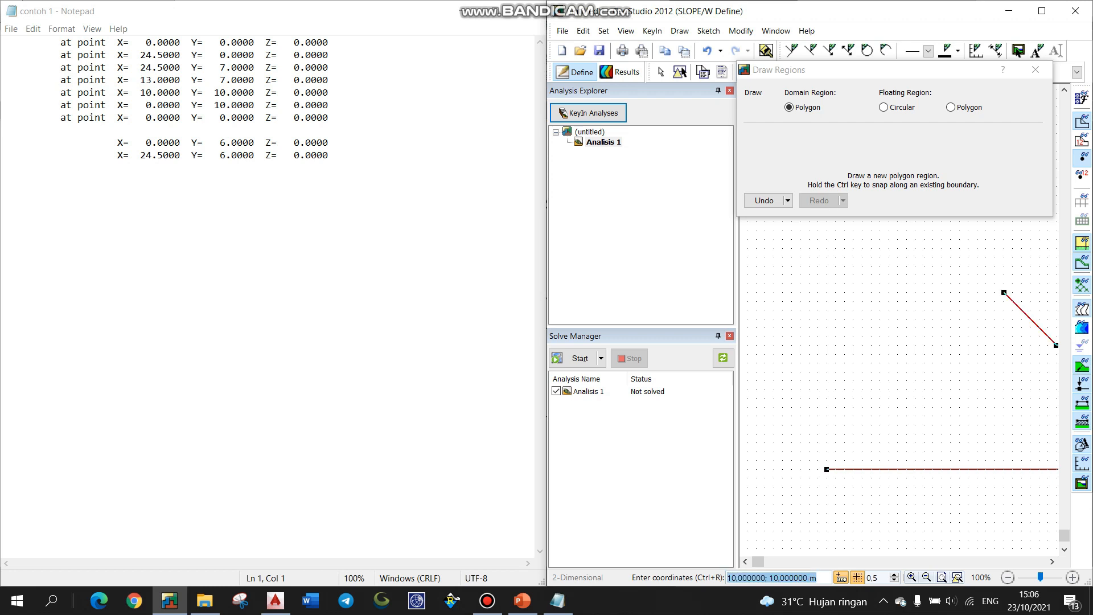
# Step: Add the region point (0; 10) m, close the polygon at (0; 0) and finish drawing regions
pyautogui.write('0;10')
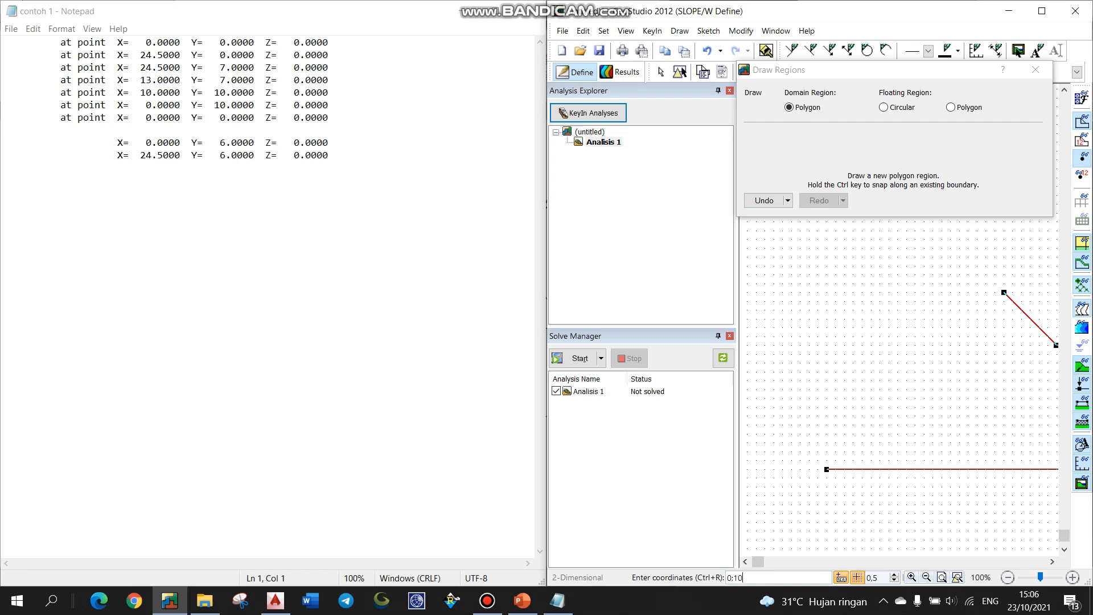
pyautogui.press('Return')
pyautogui.write('0;0')
pyautogui.press('Return')
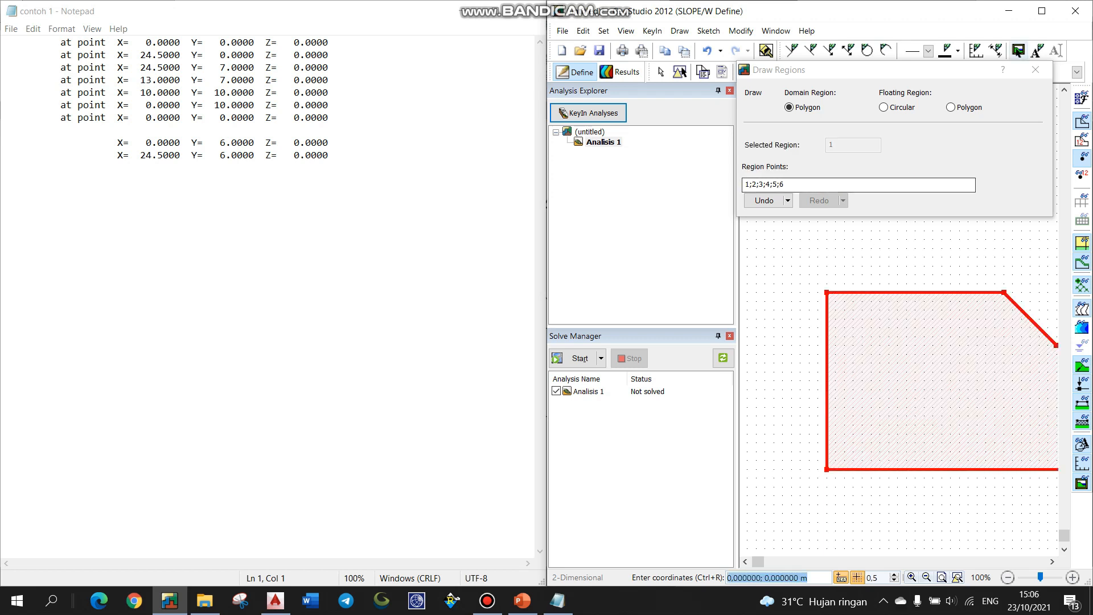
pyautogui.click(1035, 69)
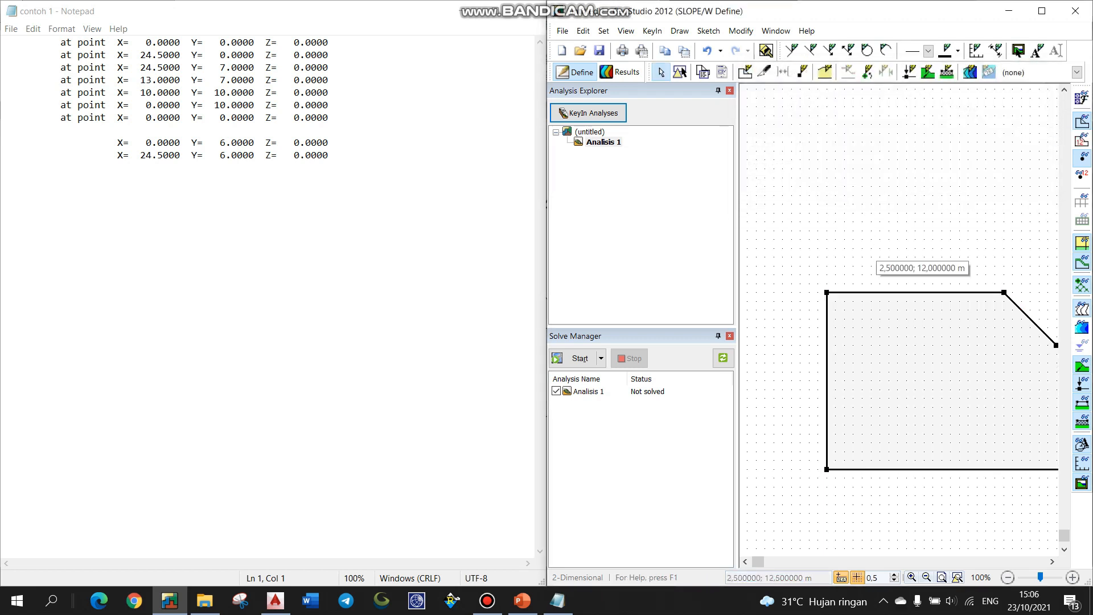
# Step: Split the region with a line from (0; 6) to (24,5; 6) m using exact coordinates, and show GeoStudio full screen
pyautogui.moveTo(758, 561)
pyautogui.mouseDown()
pyautogui.moveTo(819, 562)
pyautogui.moveTo(802, 562)
pyautogui.mouseUp()
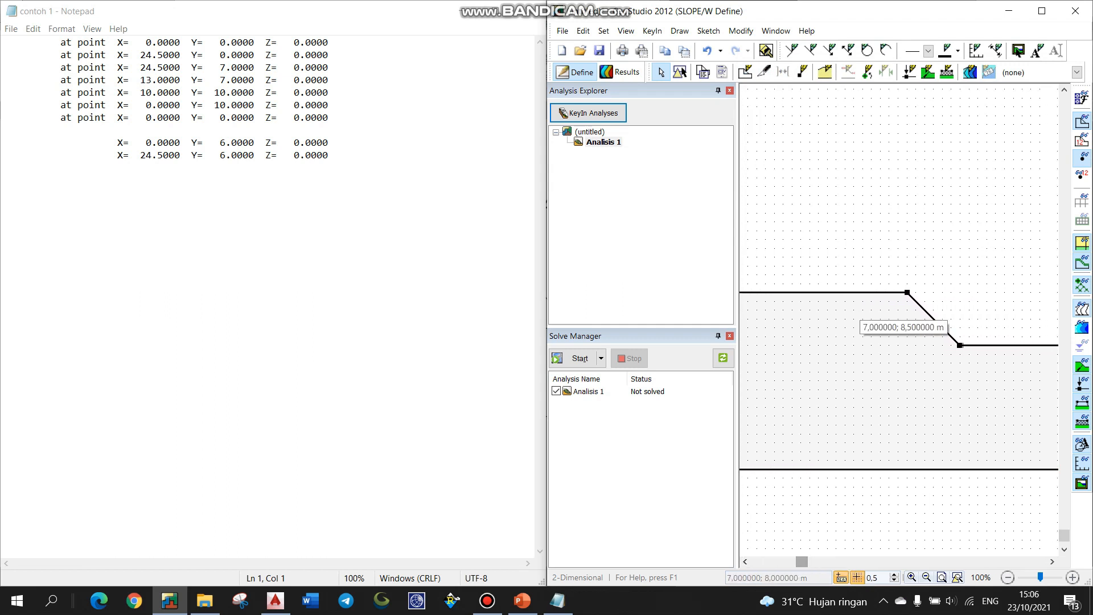
pyautogui.click(765, 72)
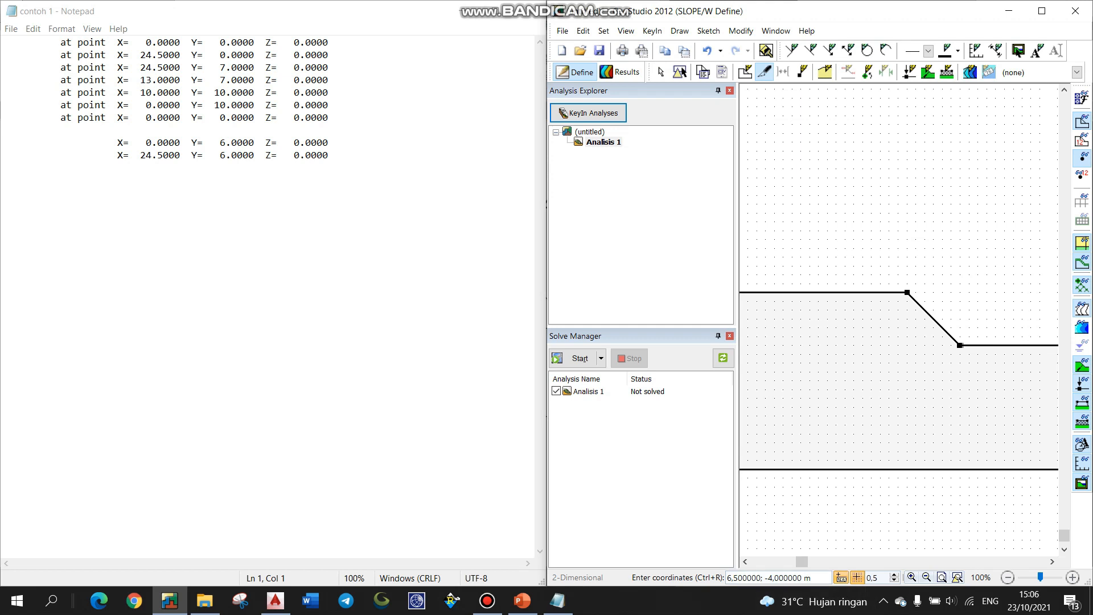
pyautogui.hotkey('ctrl', 'r')
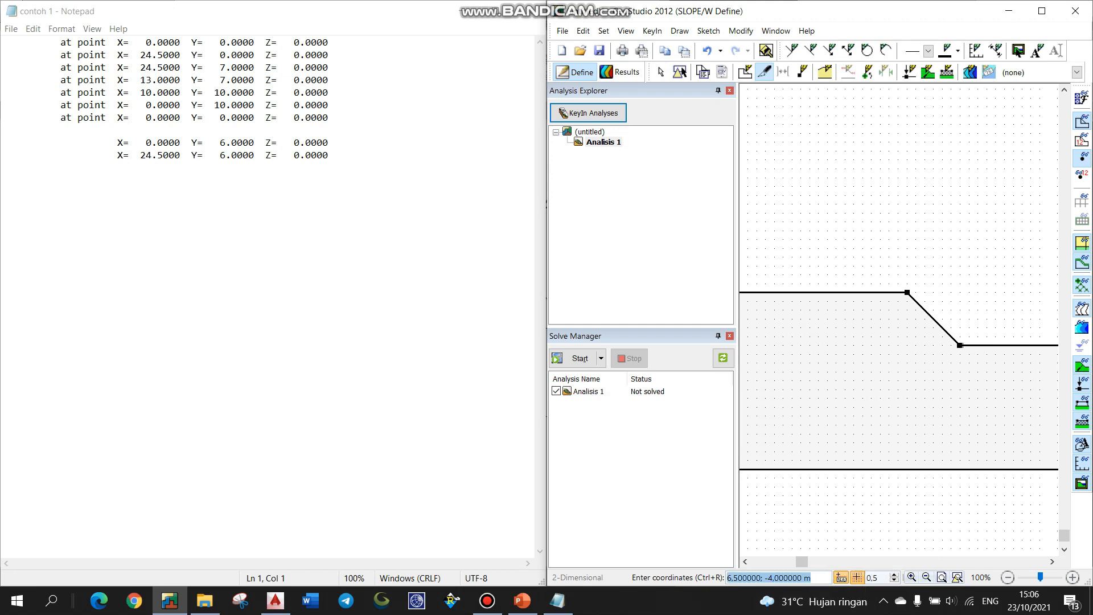
pyautogui.write('0; 6')
pyautogui.press('Return')
pyautogui.write('24')
pyautogui.write(',5;')
pyautogui.press('Return')
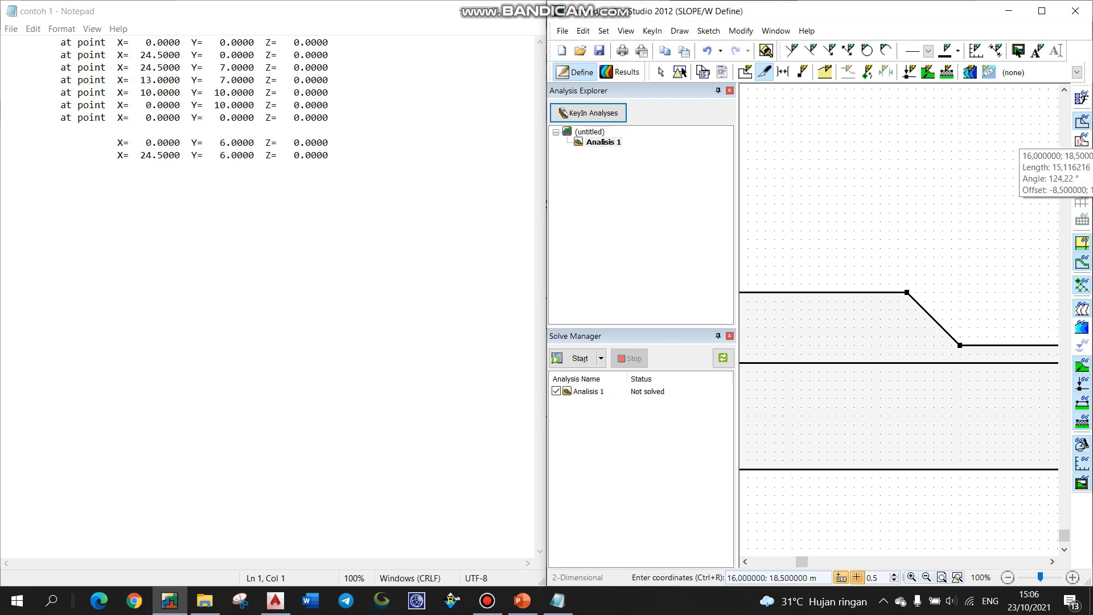
pyautogui.click(1041, 10)
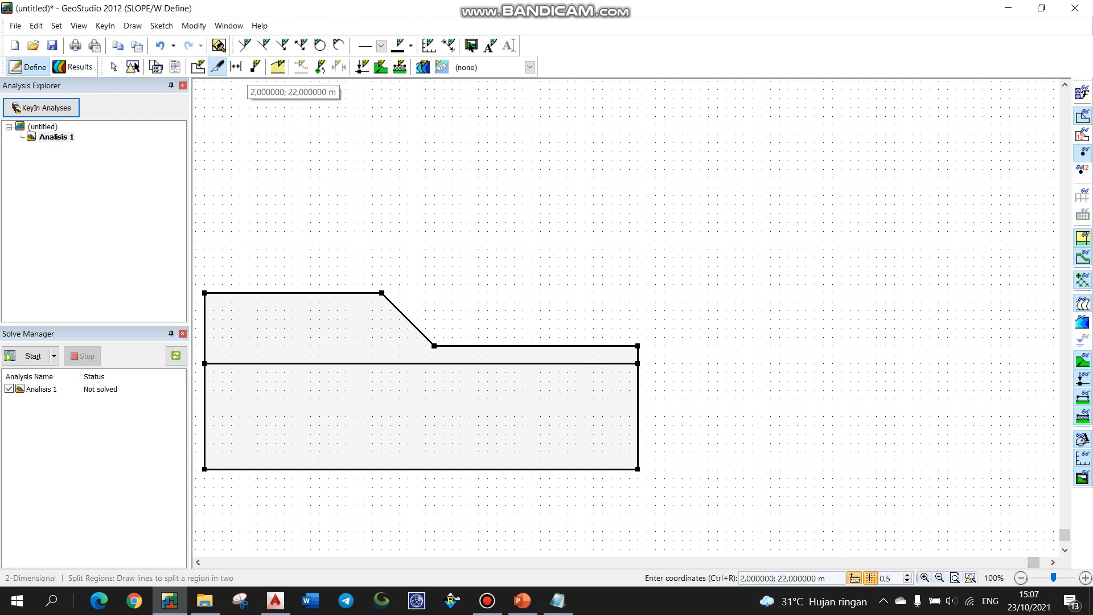
pyautogui.click(113, 67)
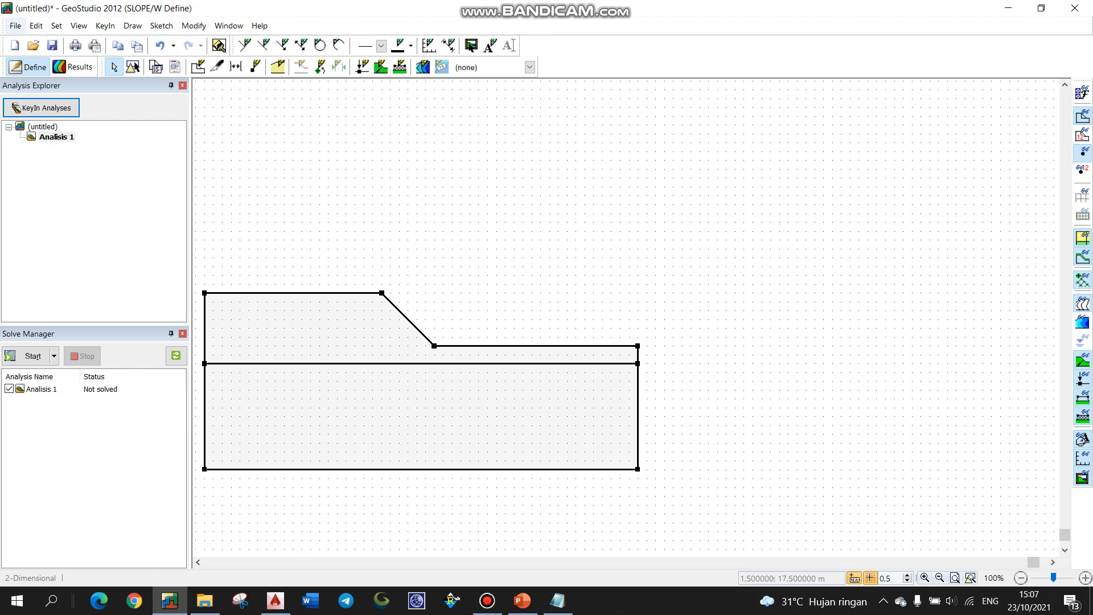
# Step: Select the whole two-layer slope geometry with Modify Objects and delete it
pyautogui.moveTo(1034, 563); pyautogui.dragTo(865, 562)
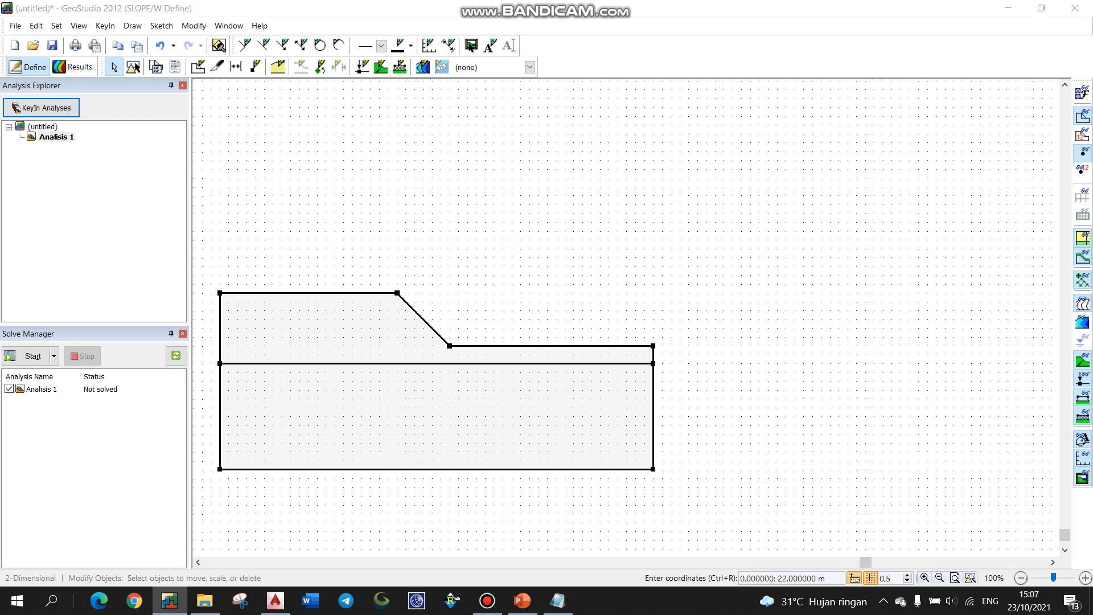
pyautogui.click(132, 67)
pyautogui.moveTo(206, 265); pyautogui.dragTo(691, 501)
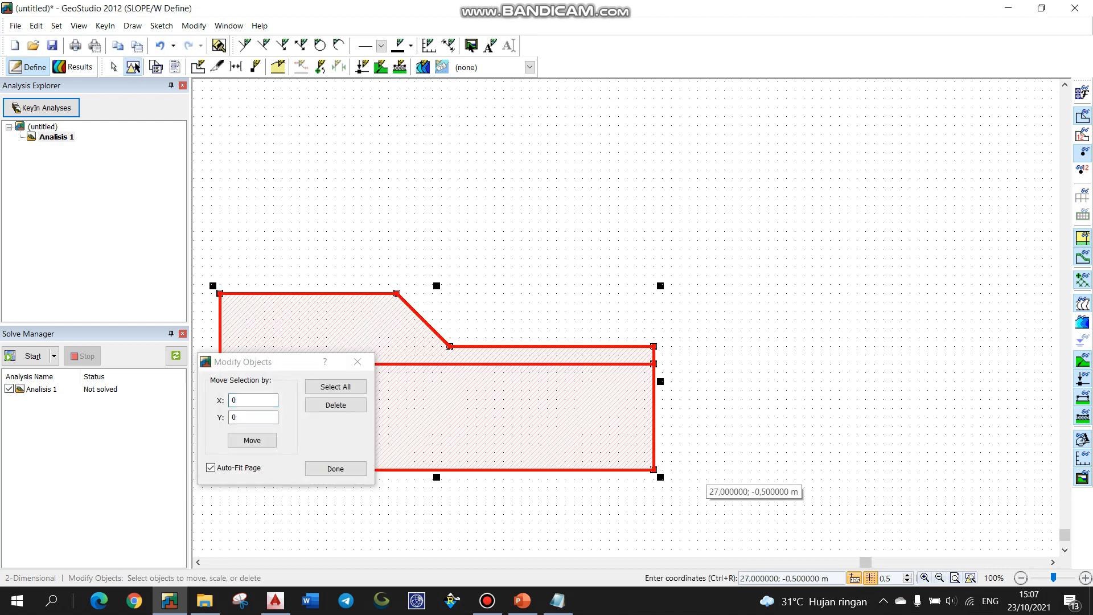
pyautogui.press('Delete')
pyautogui.click(358, 361)
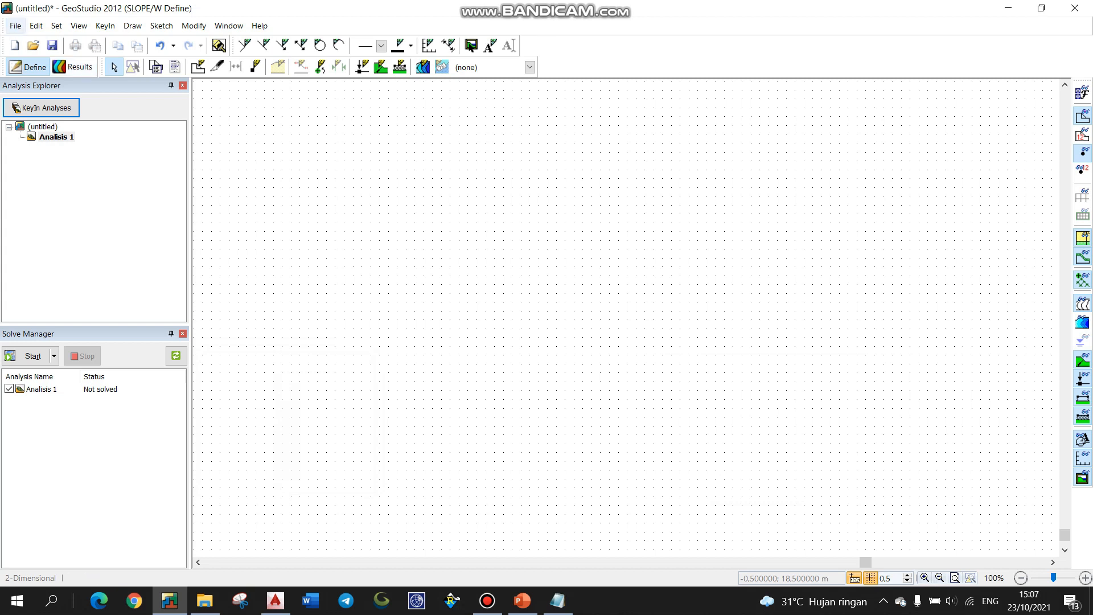
# Step: Locate the Import Regions command, examine the dimensioned Contoh 1 slope drawing in AutoCAD, and return to GeoStudio
pyautogui.click(16, 26)
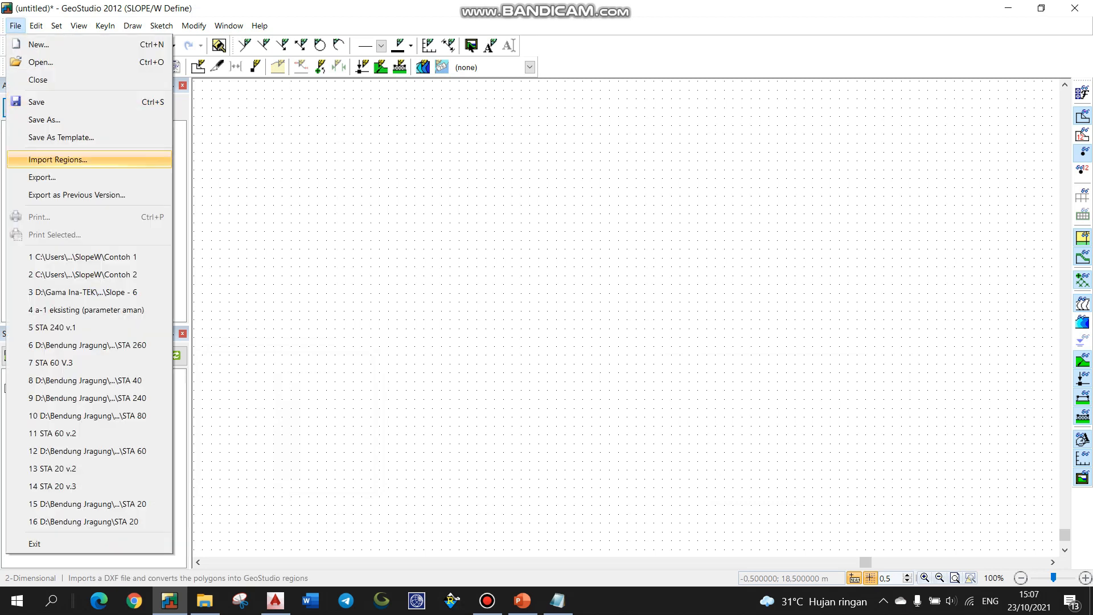
pyautogui.click(275, 600)
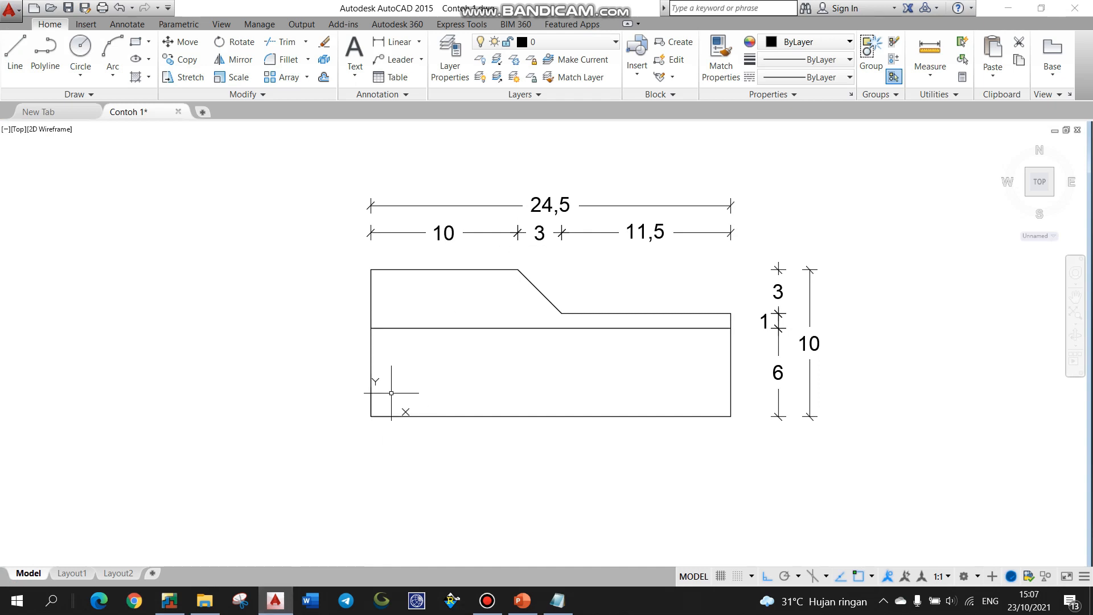
pyautogui.moveTo(440, 327)
pyautogui.click(169, 600)
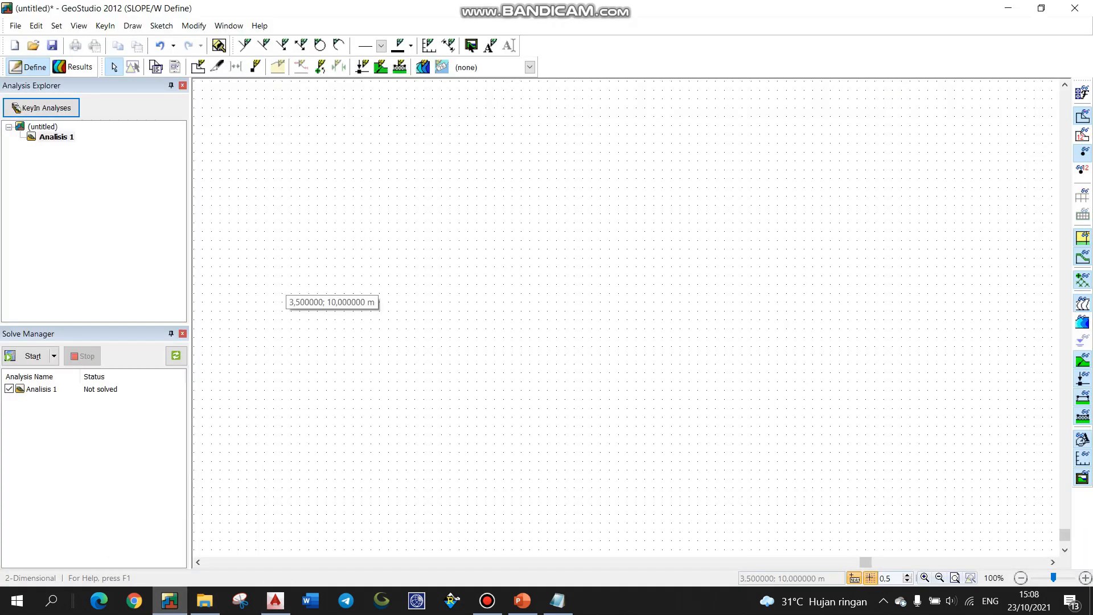
# Step: Import the slope regions from the DXF drawing, converting layer 0 and merging overlapping regions
pyautogui.click(15, 26)
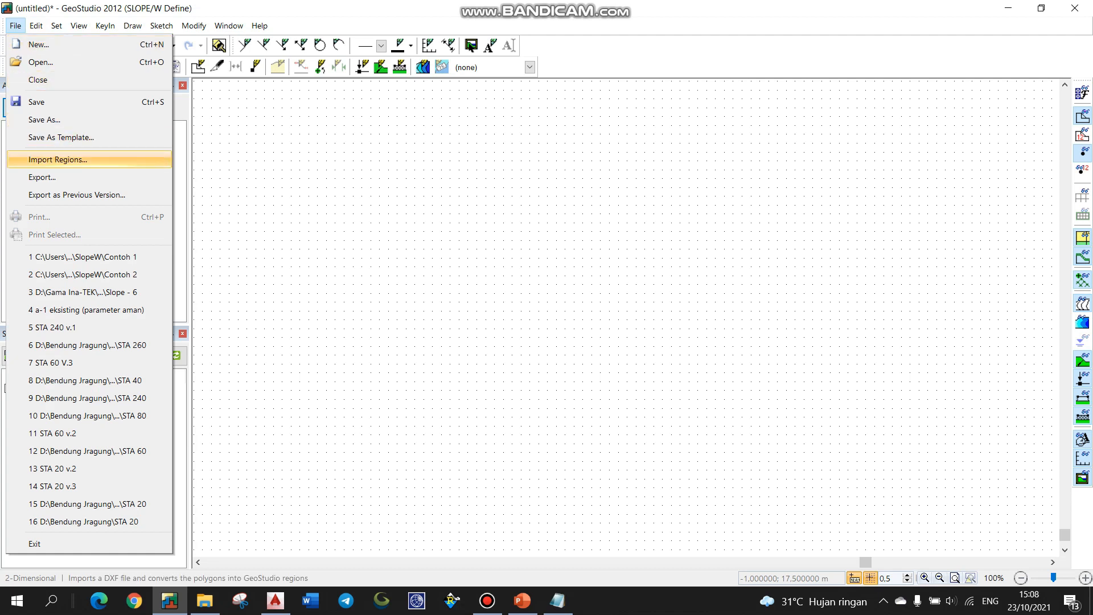
pyautogui.click(56, 160)
pyautogui.click(494, 205)
pyautogui.click(757, 420)
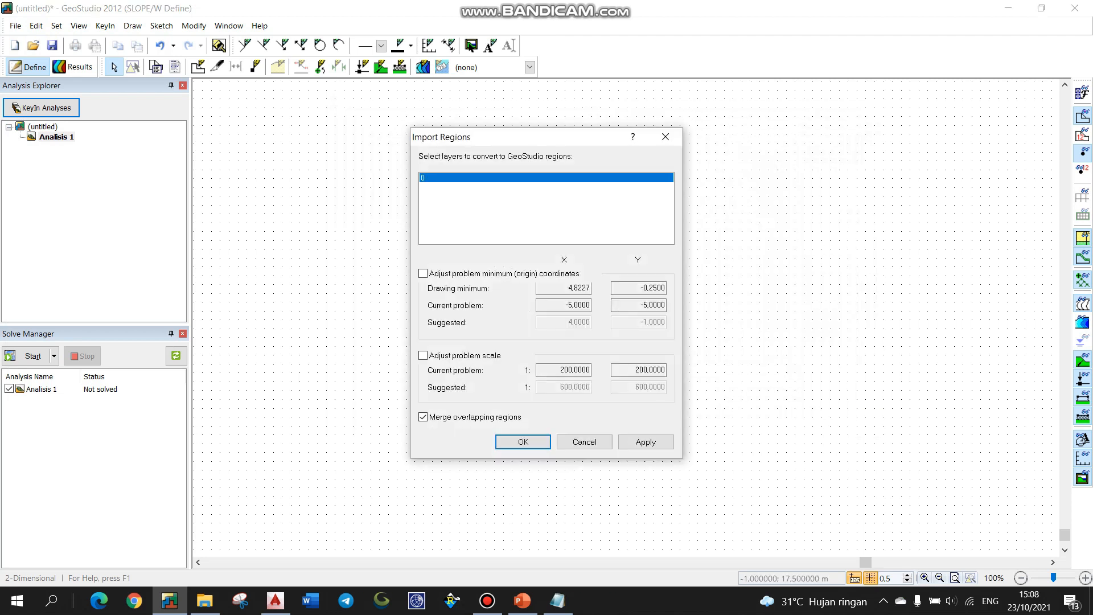
pyautogui.click(646, 442)
pyautogui.click(522, 442)
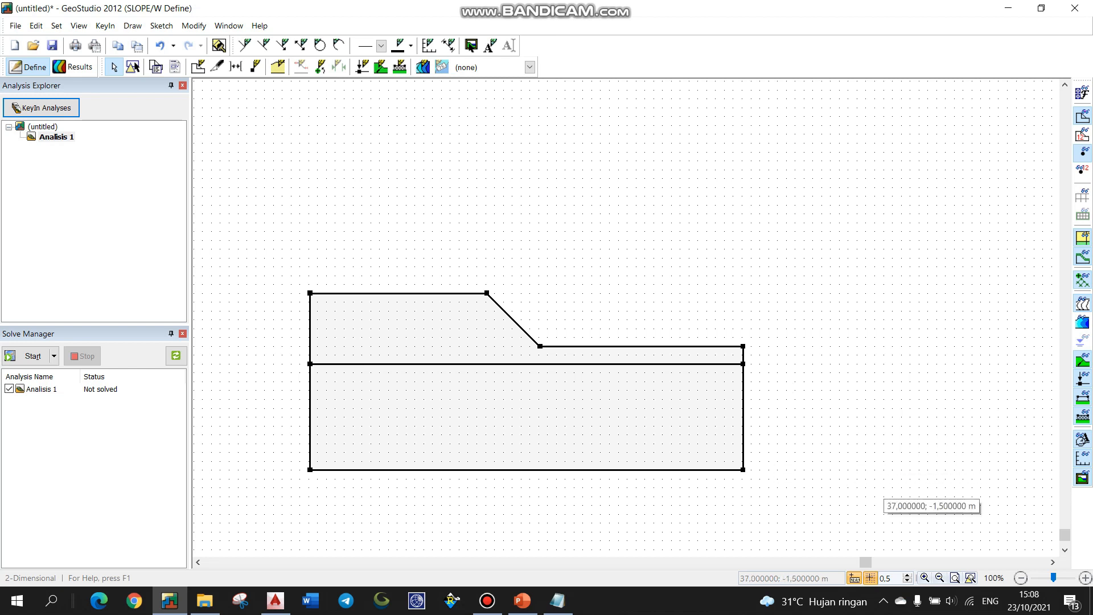
# Step: Bring up the PowerPoint slide with the soil parameters and arrange GeoStudio beside it at full height
pyautogui.moveTo(487, 600)
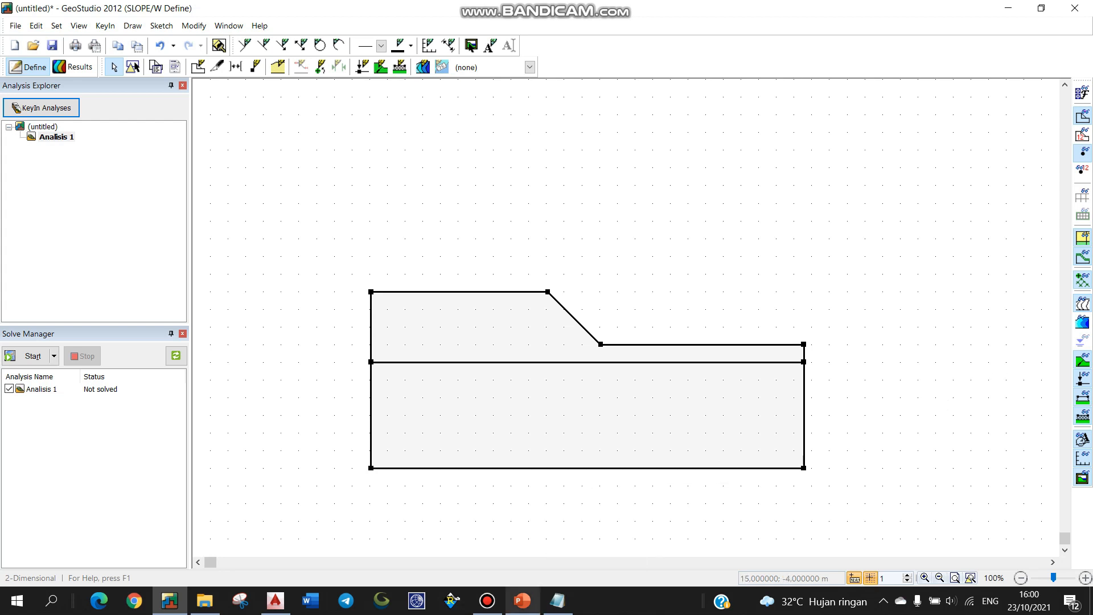
pyautogui.click(522, 600)
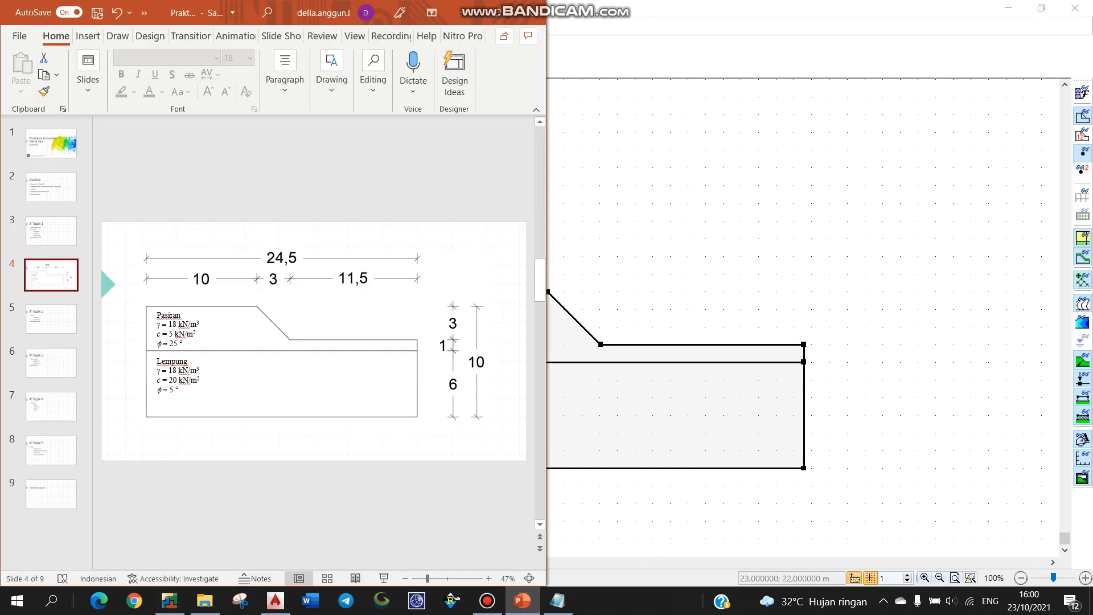
pyautogui.click(639, 232)
pyautogui.moveTo(814, 9); pyautogui.dragTo(1091, 2)
pyautogui.click(782, 297)
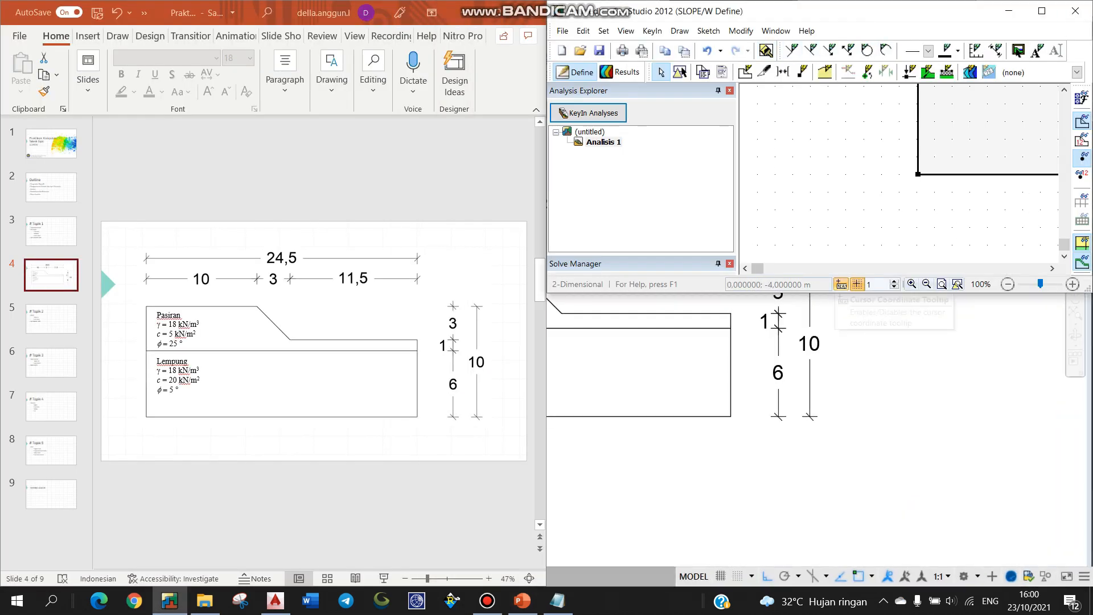
pyautogui.moveTo(830, 293); pyautogui.dragTo(812, 591)
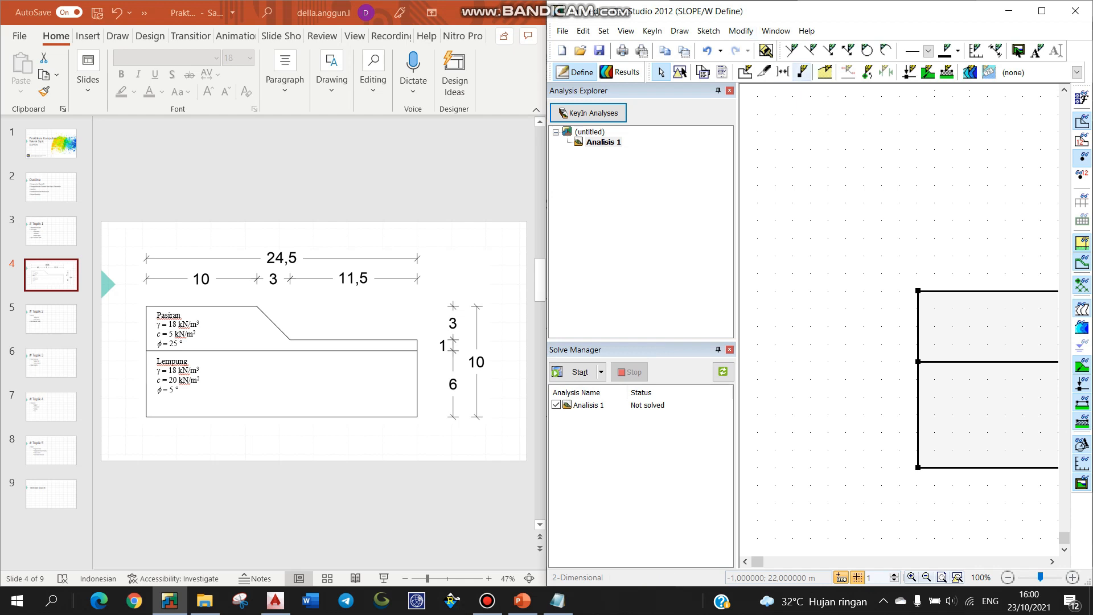
# Step: Add a new material named Pasiran and keep its yellow color
pyautogui.click(824, 72)
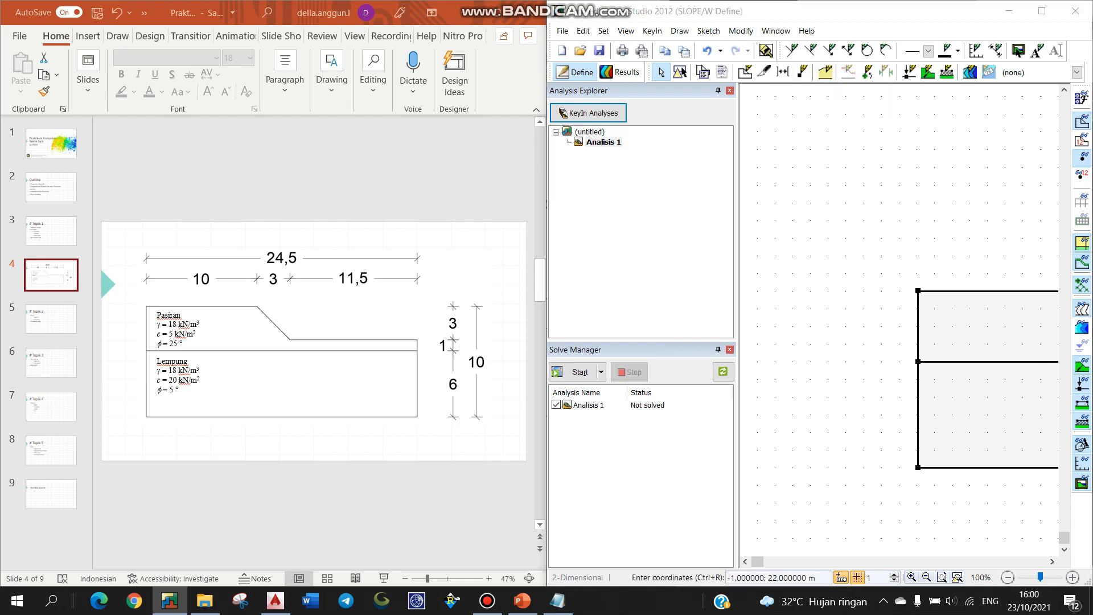
pyautogui.click(1051, 216)
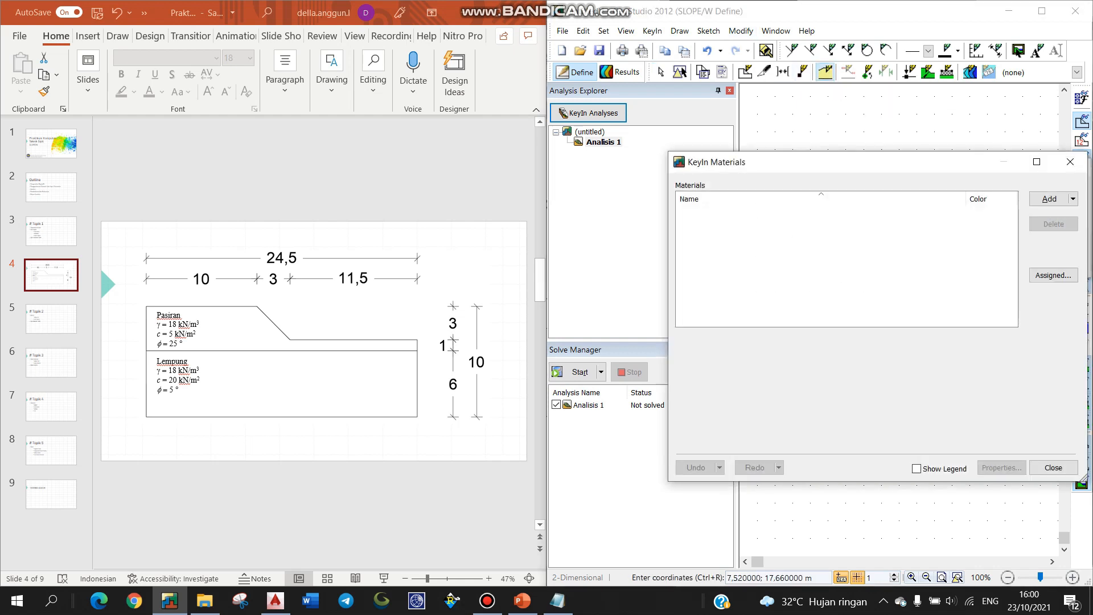
pyautogui.click(1049, 199)
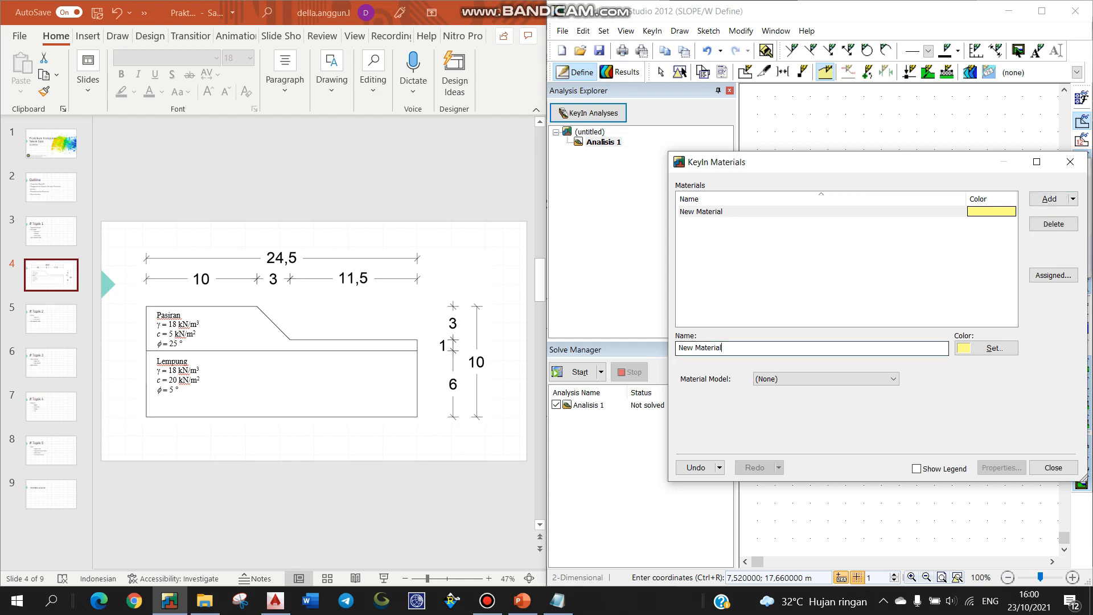
pyautogui.write('Pasiran')
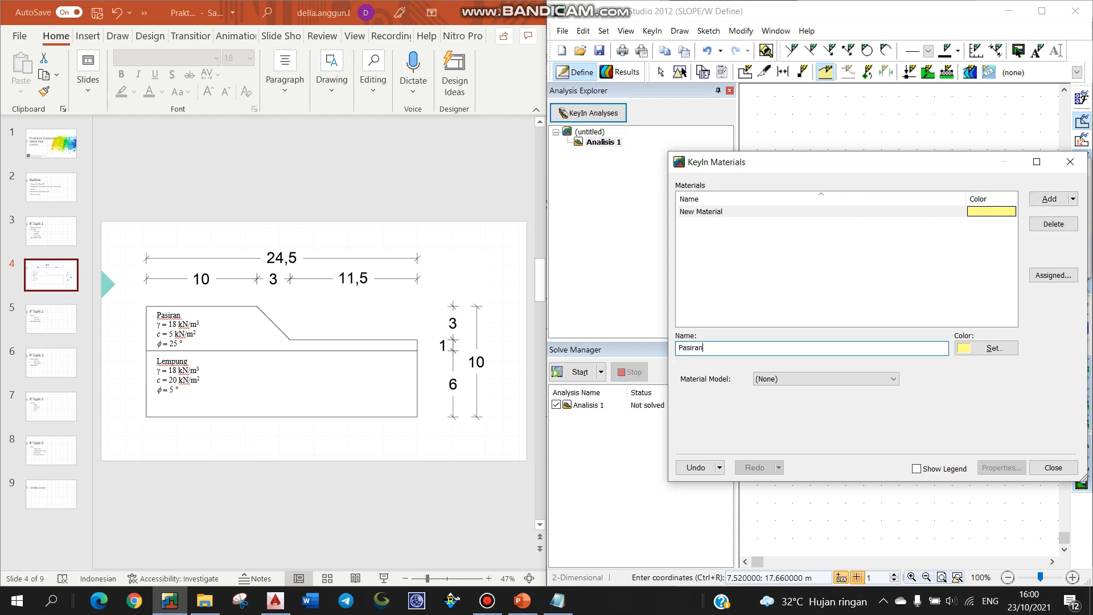
pyautogui.press('Tab')
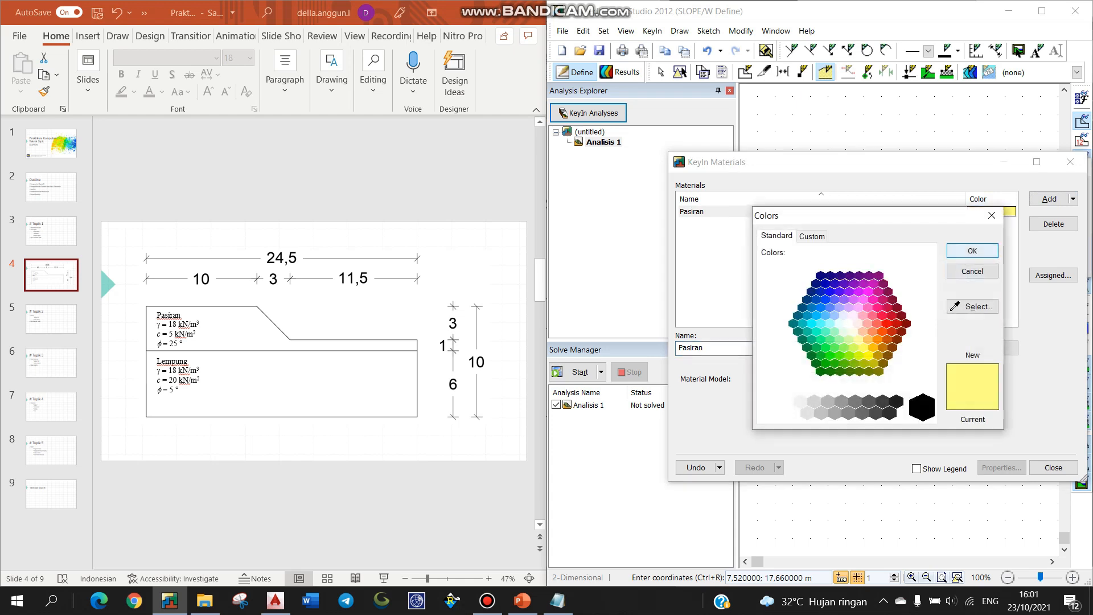
pyautogui.press('Return')
# Step: Set the material model of Pasiran to Mohr-Coulomb and go to its unit weight
pyautogui.press('Tab')
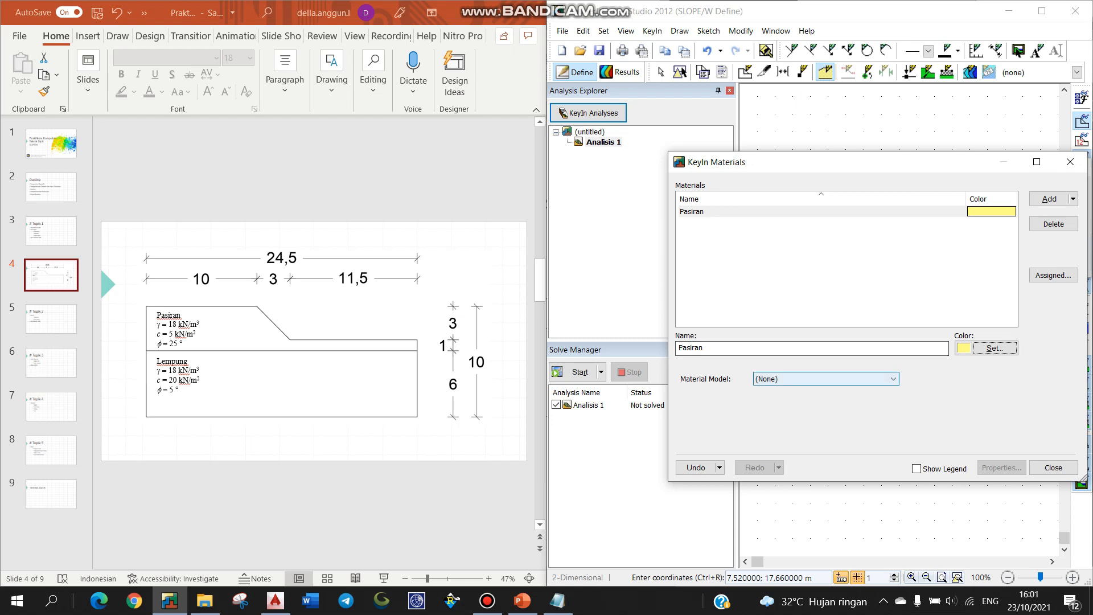
pyautogui.hotkey('alt', 'Down')
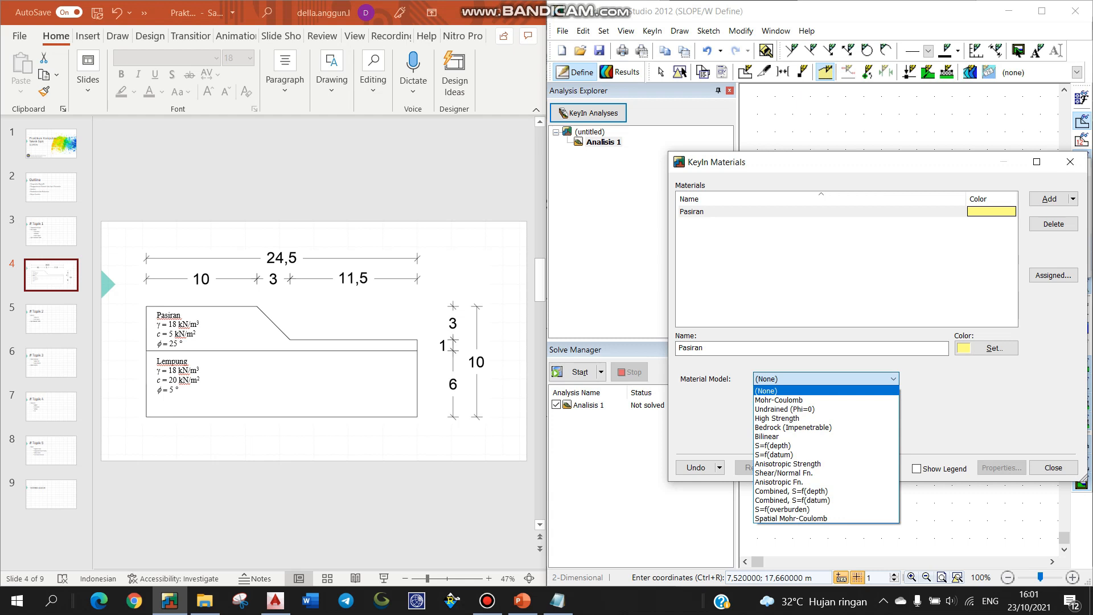
pyautogui.press('Down')
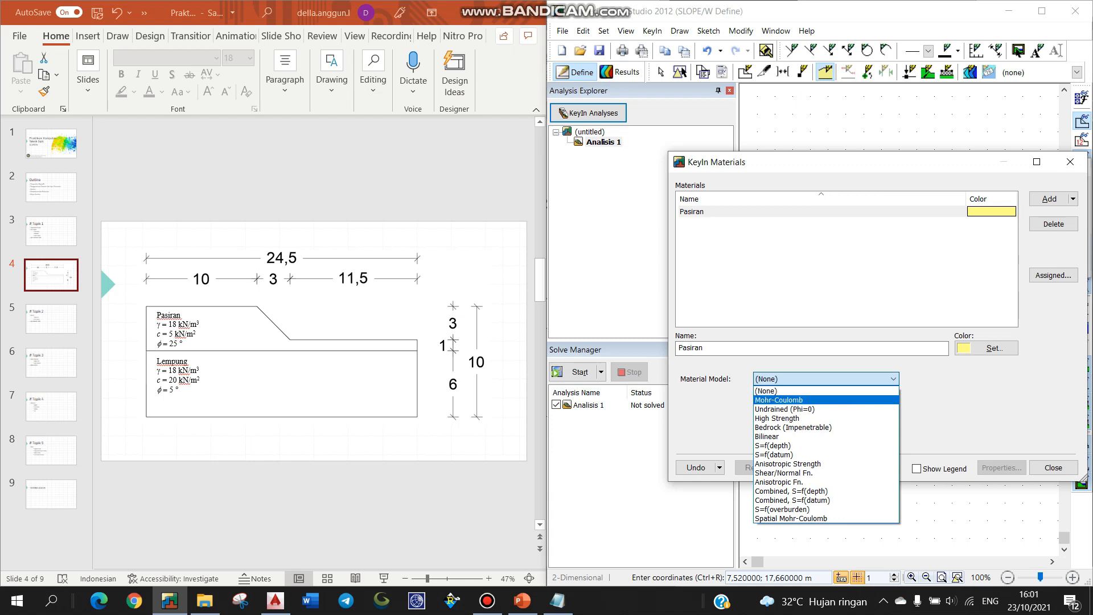
pyautogui.press('Return')
pyautogui.press('Tab')
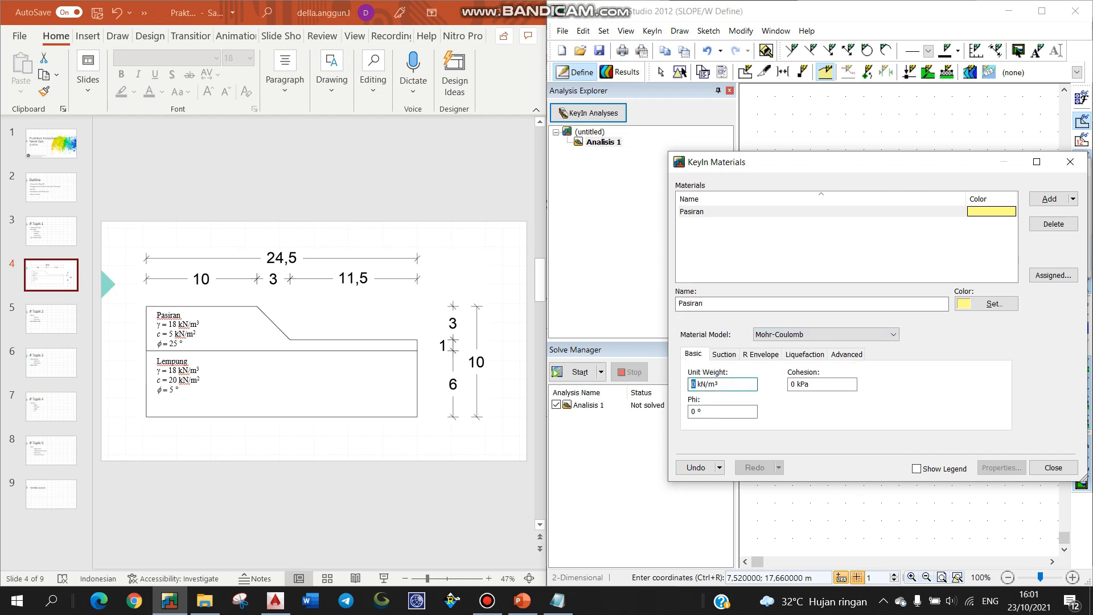
# Step: Set Pasiran's unit weight to 18 kN/m³, cohesion to 5 kPa and phi to 25°
pyautogui.write('18')
pyautogui.press('Tab')
pyautogui.write('5')
pyautogui.press('Tab')
pyautogui.write('25')
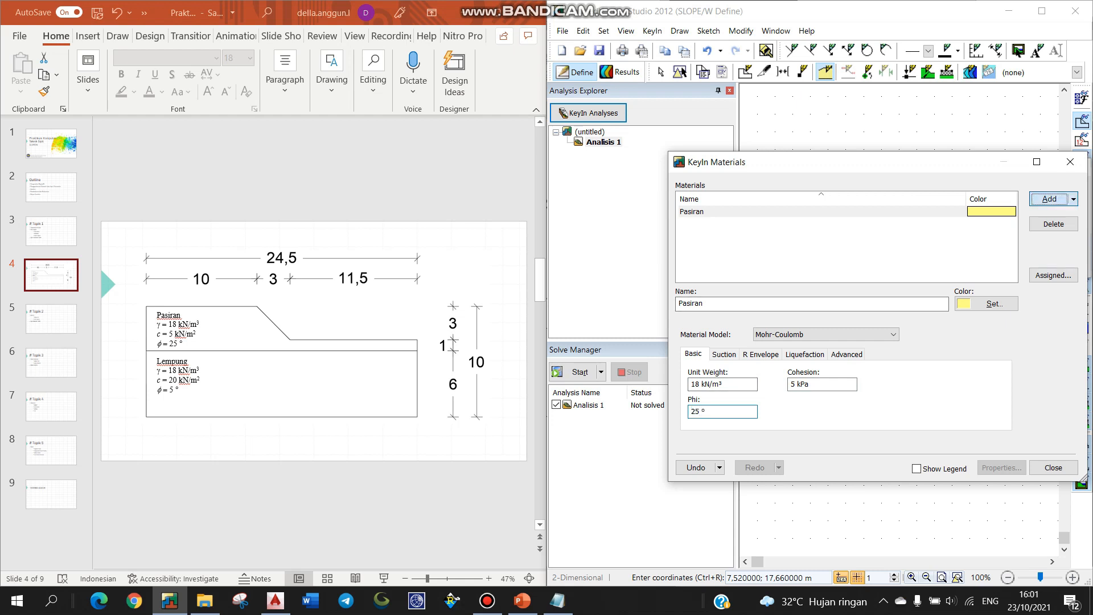
# Step: Add a second material named Lempung and set its material model to Mohr-Coulomb
pyautogui.click(1049, 199)
pyautogui.moveTo(734, 304); pyautogui.dragTo(677, 304)
pyautogui.write('Lempung')
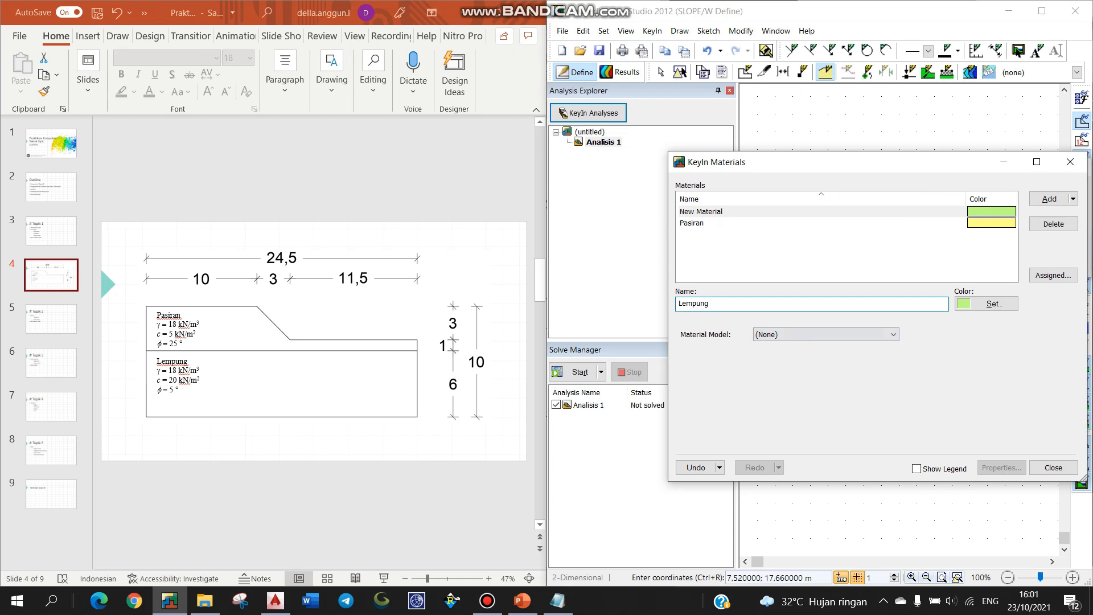
pyautogui.click(826, 335)
pyautogui.click(797, 357)
# Step: Give Lempung a unit weight of 18 kN/m³, cohesion of 20 kPa and phi of 5°, and finish the material definitions after rechecking Pasiran
pyautogui.doubleClick(694, 385)
pyautogui.write('18')
pyautogui.press('Tab')
pyautogui.write('20')
pyautogui.press('Tab')
pyautogui.write('5')
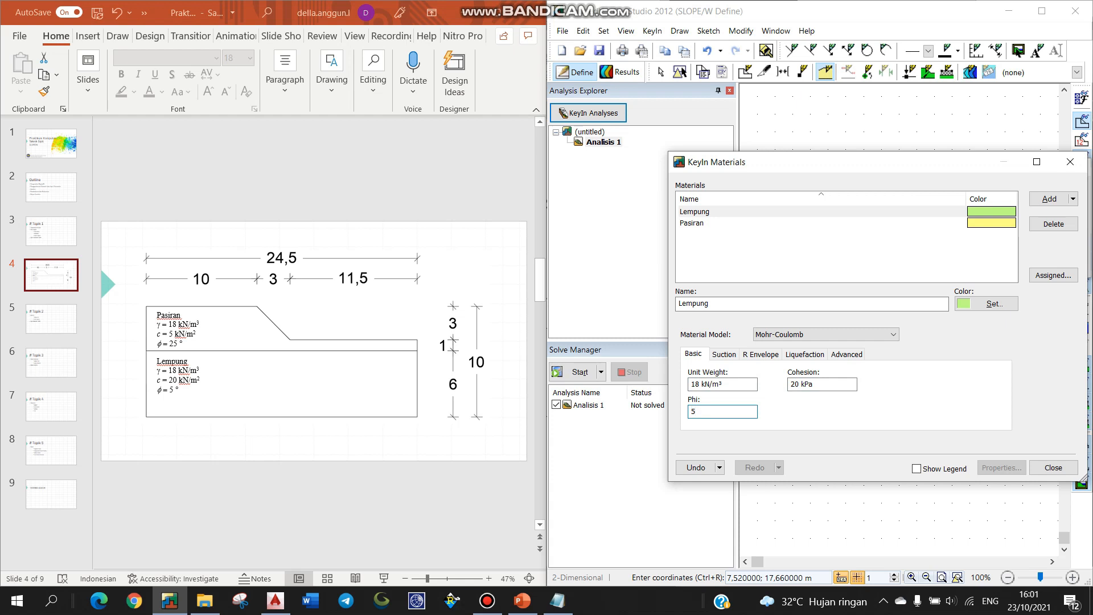
pyautogui.click(692, 223)
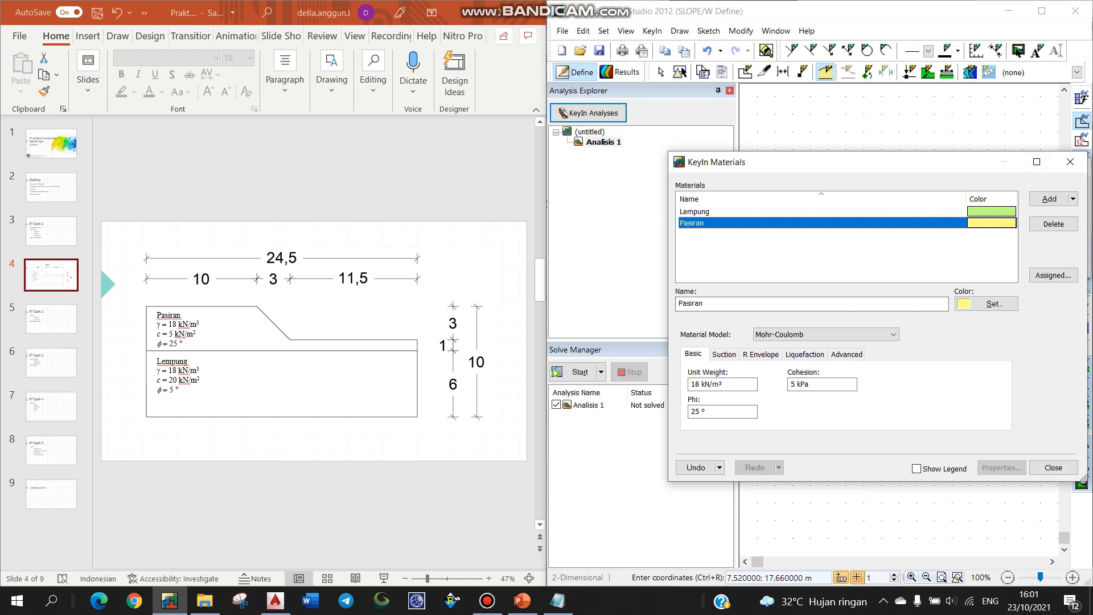
pyautogui.click(1053, 468)
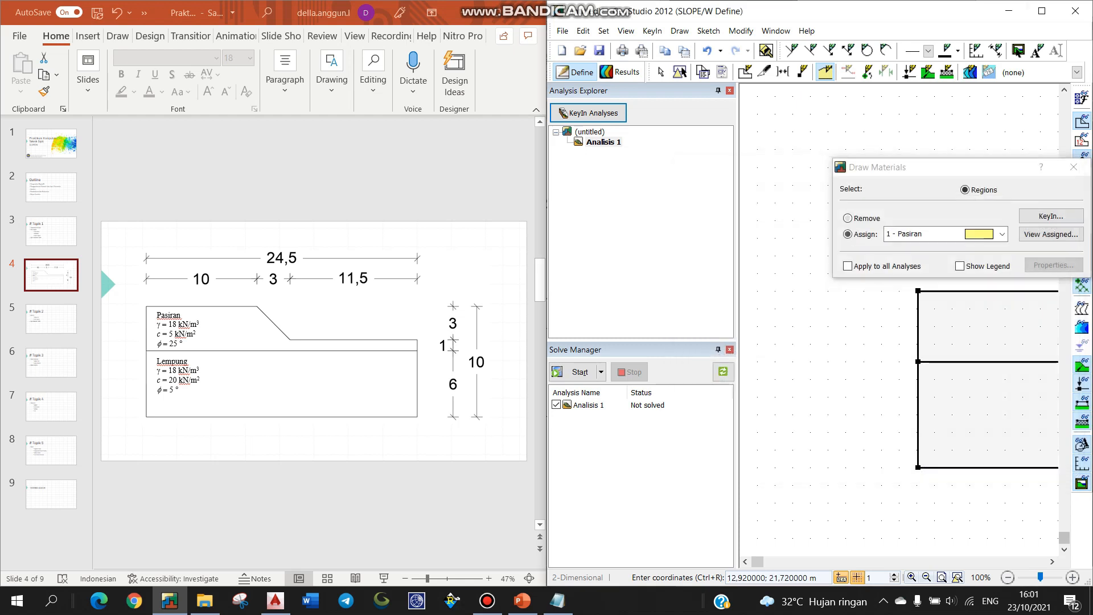
# Step: Maximize the GeoStudio window and assign the Pasiran material to the upper region of the slope
pyautogui.click(1041, 11)
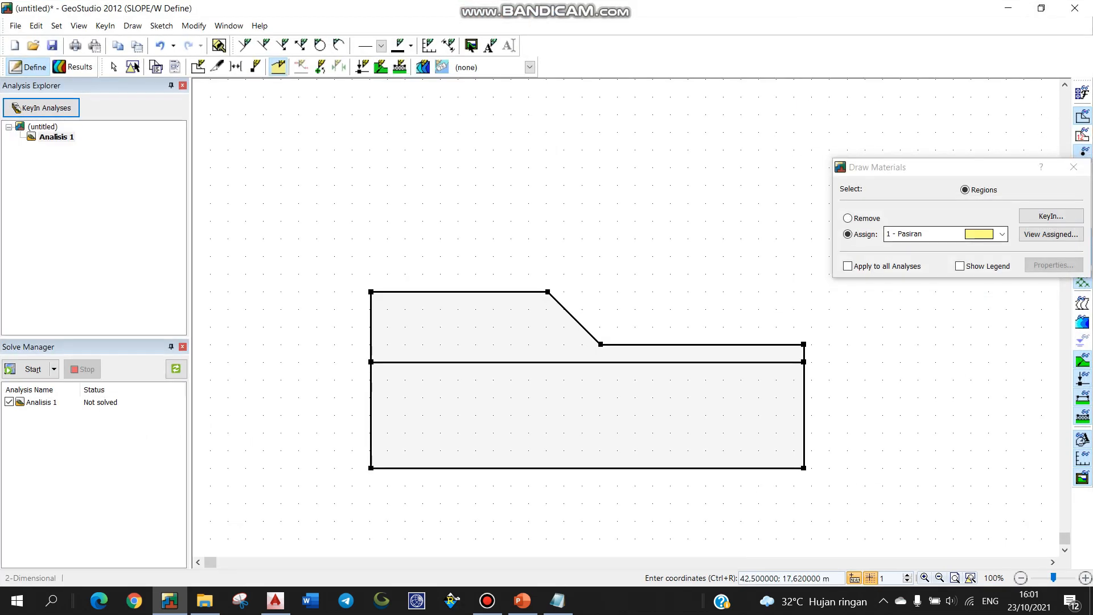
pyautogui.click(1002, 234)
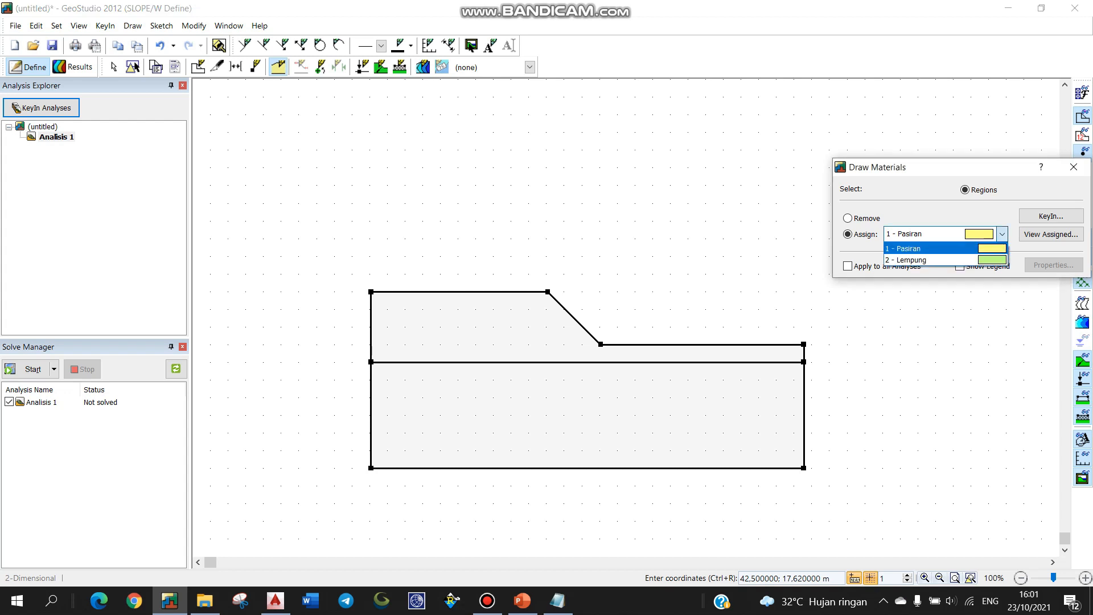
pyautogui.click(933, 248)
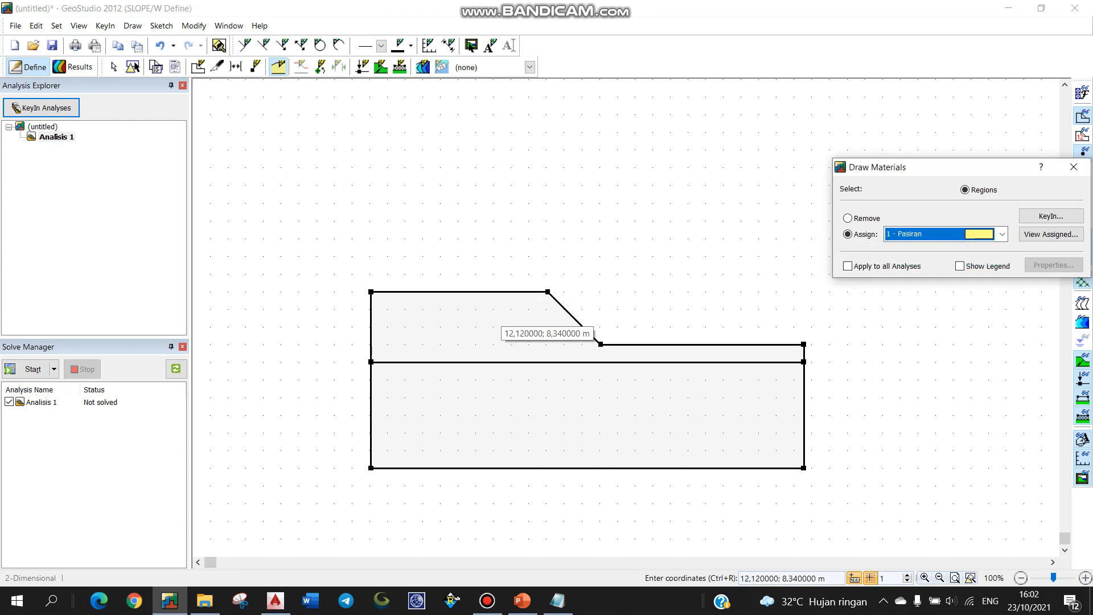
pyautogui.click(542, 297)
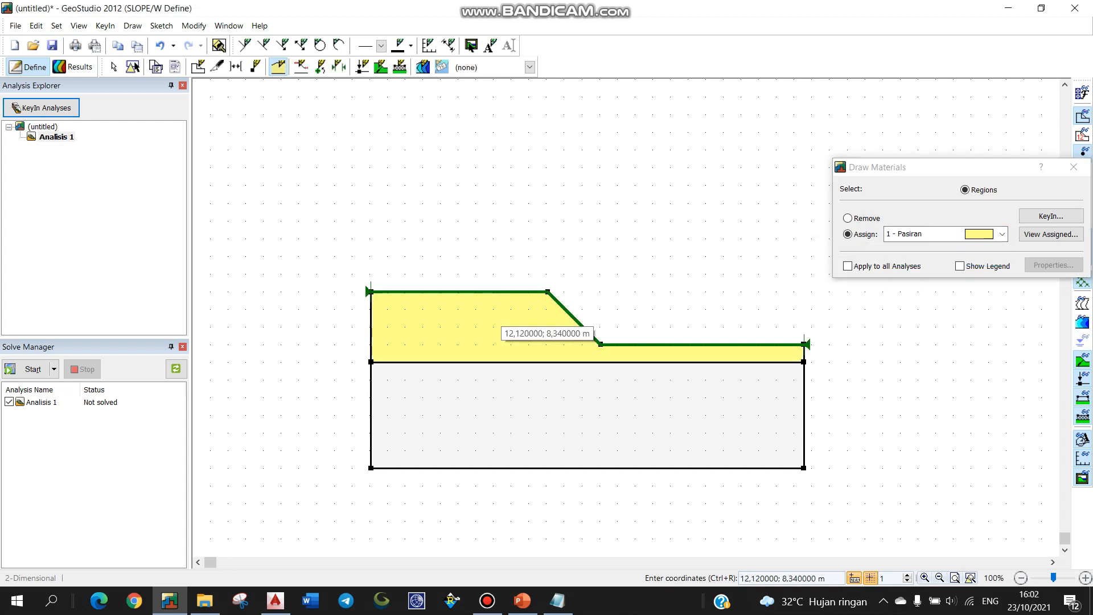
# Step: Assign the Lempung material to the lower region of the slope and end the material assignment
pyautogui.click(1002, 234)
pyautogui.click(910, 259)
pyautogui.click(654, 398)
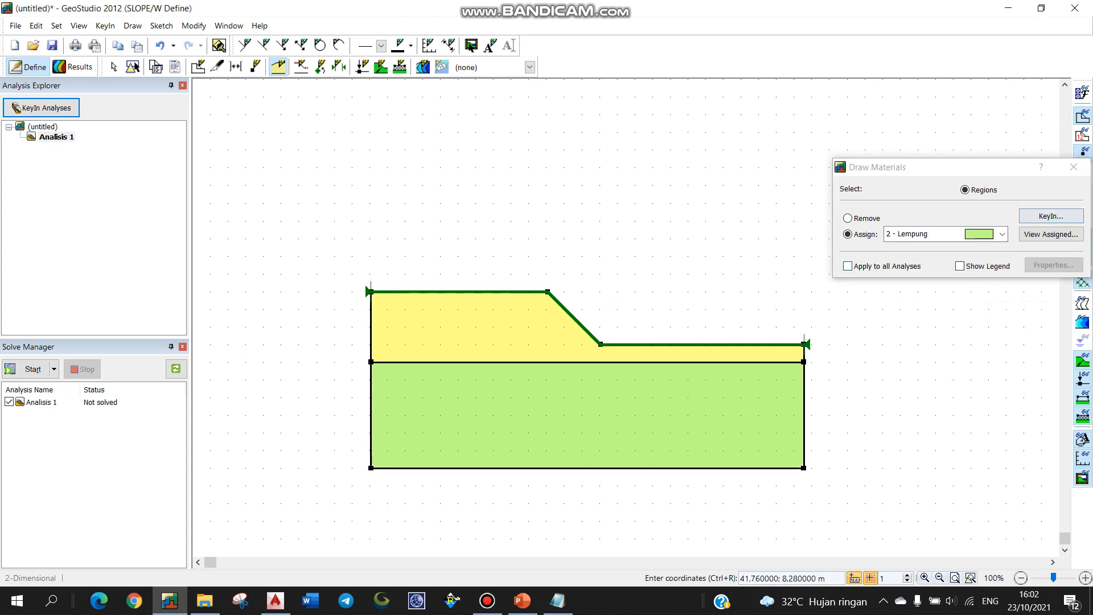
pyautogui.click(1073, 167)
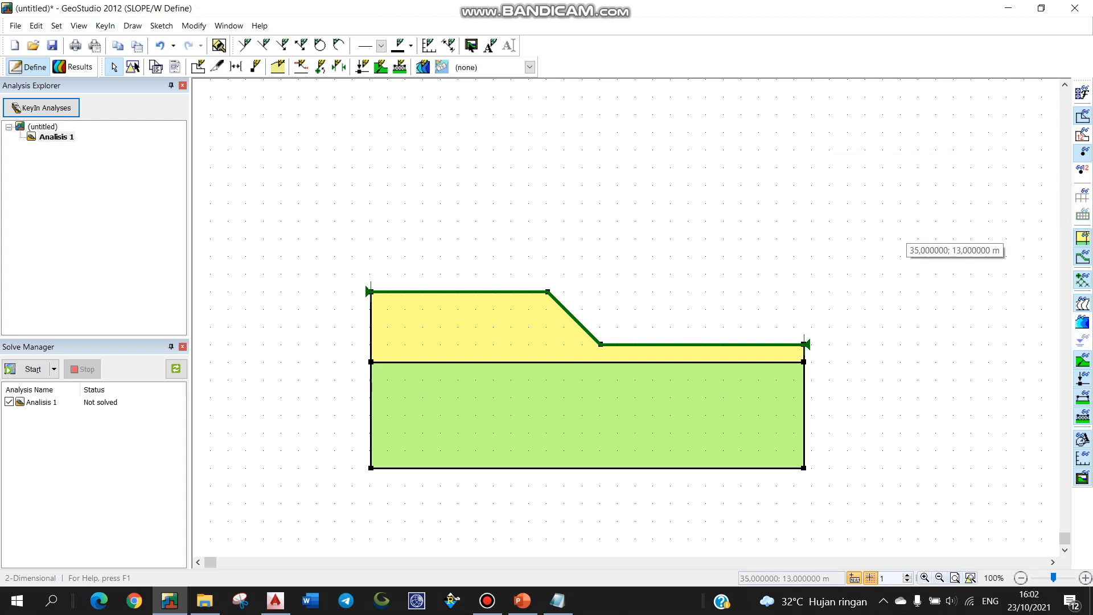